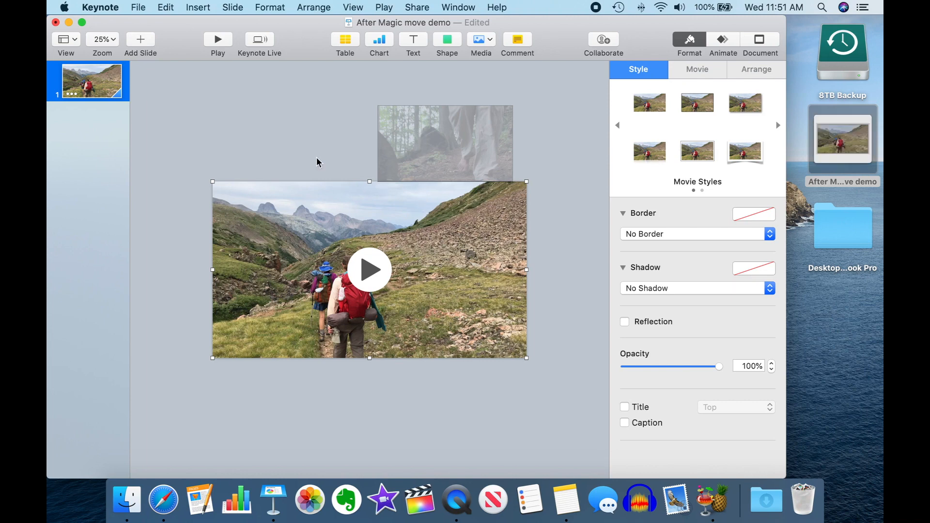
- Duplicate slide 1 and move the forest movie from above the copy into its upper-right area
click(105, 77)
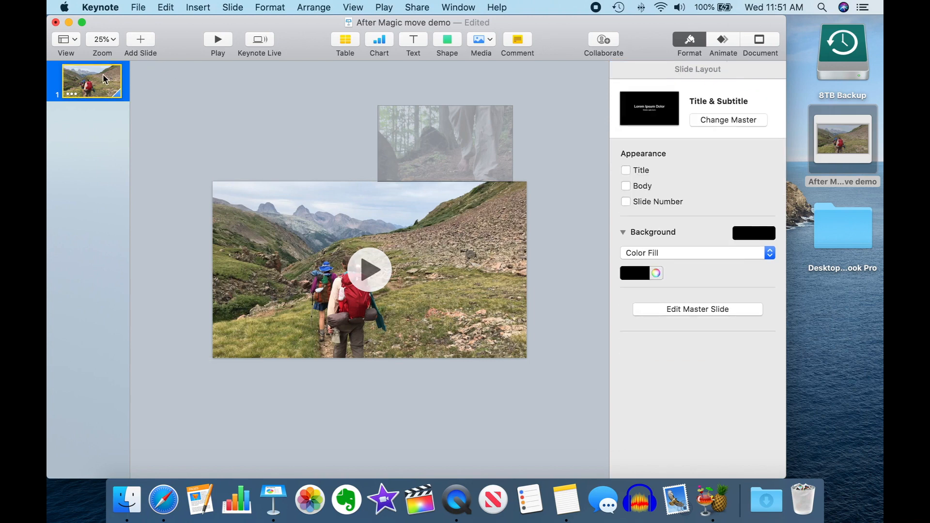
right_click(105, 77)
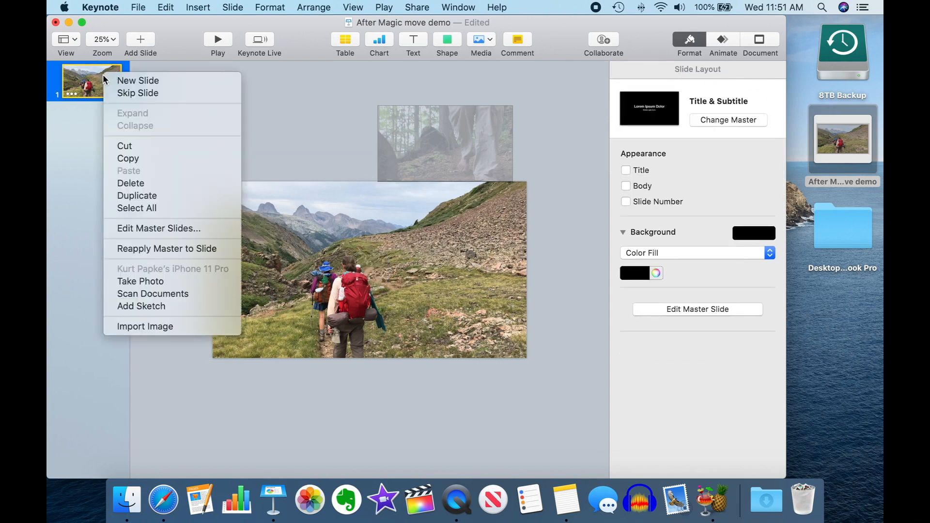
click(123, 196)
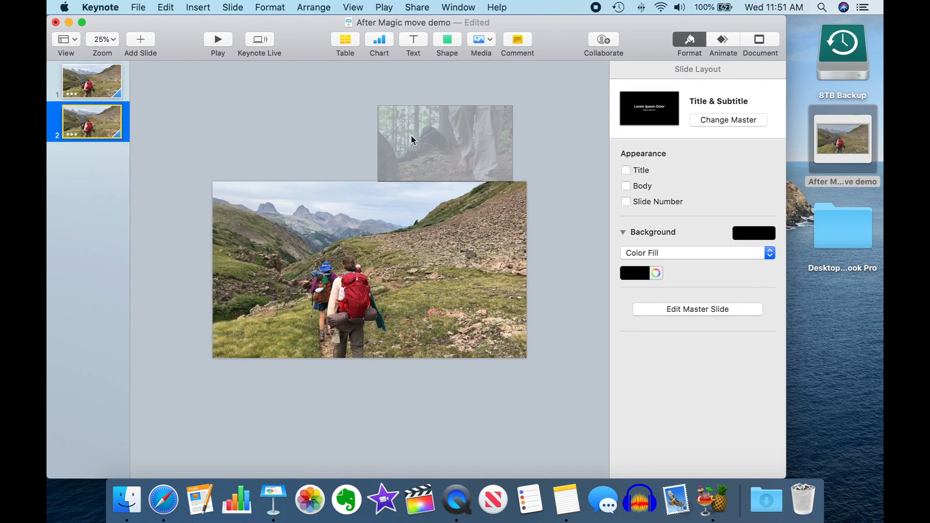
click(427, 131)
drag(404, 122, 407, 210)
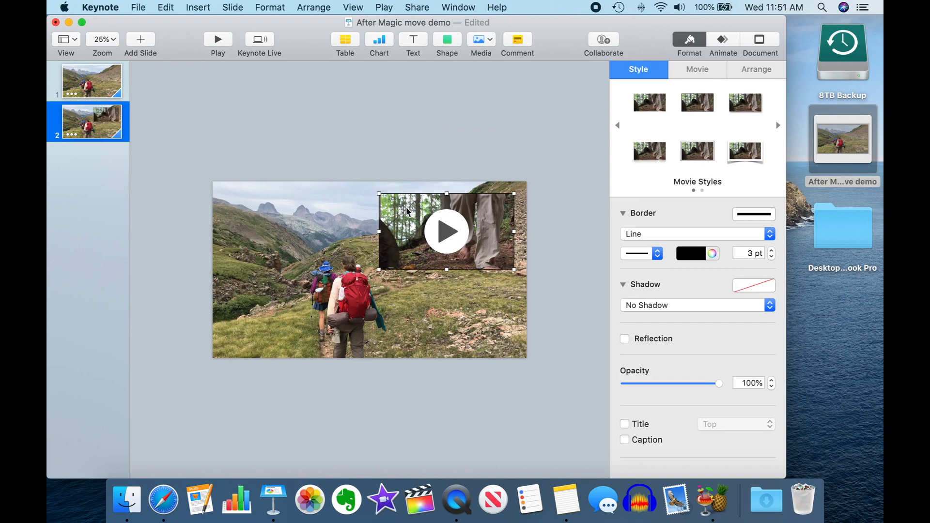
- Duplicate slide 2 and move the inset forest movie on the copy just outside the slide's right edge
click(107, 121)
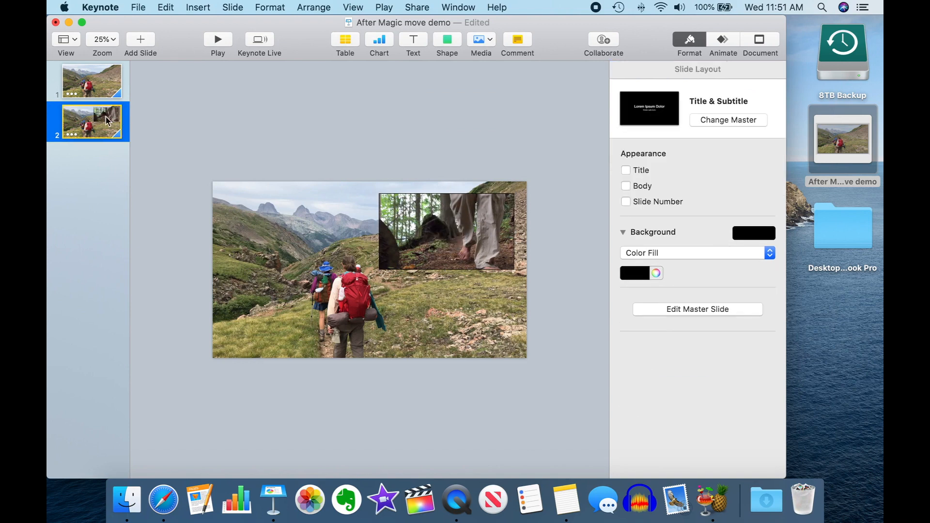
right_click(107, 121)
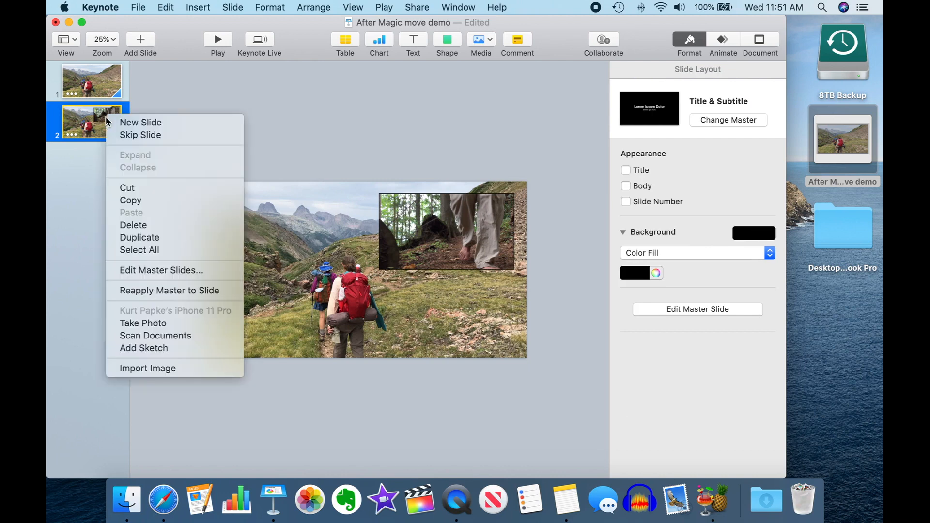
click(130, 235)
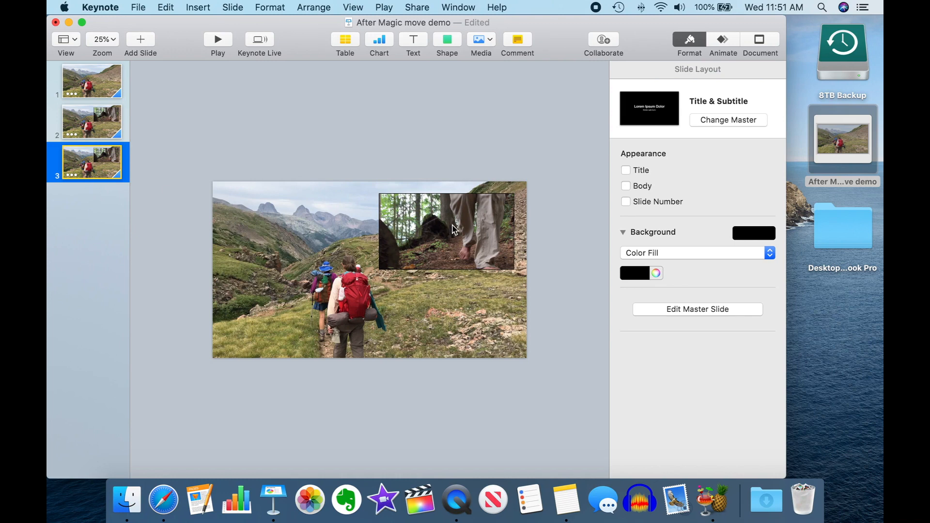
drag(445, 228, 591, 237)
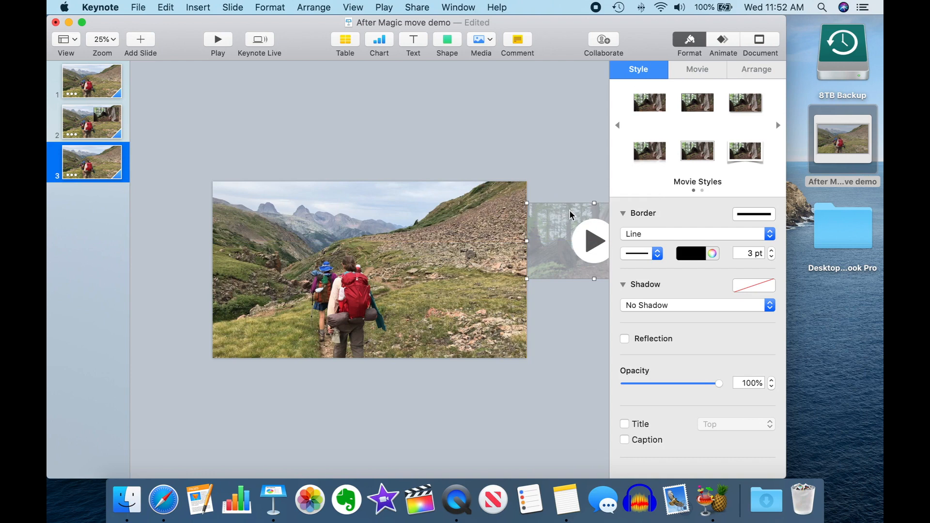
- Set the delay of slide 2's automatic Magic Move transition to 5 seconds
click(86, 116)
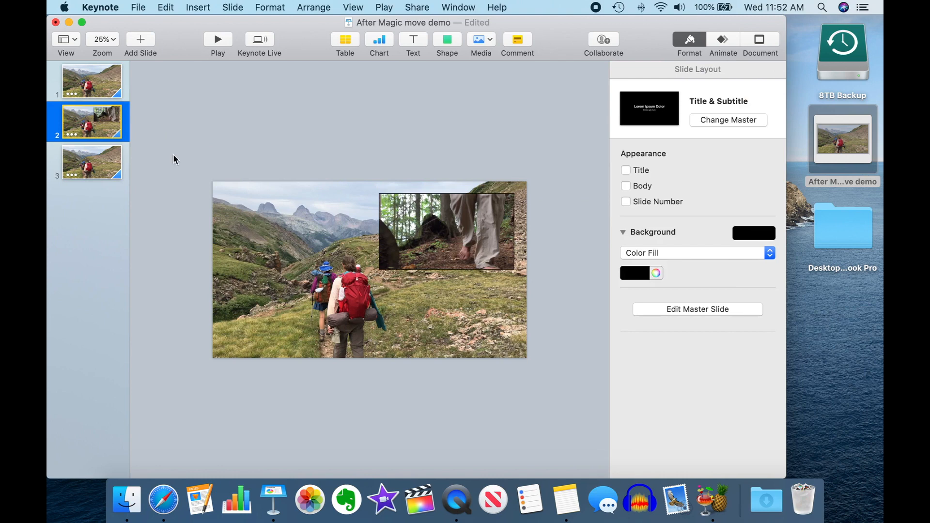
click(722, 44)
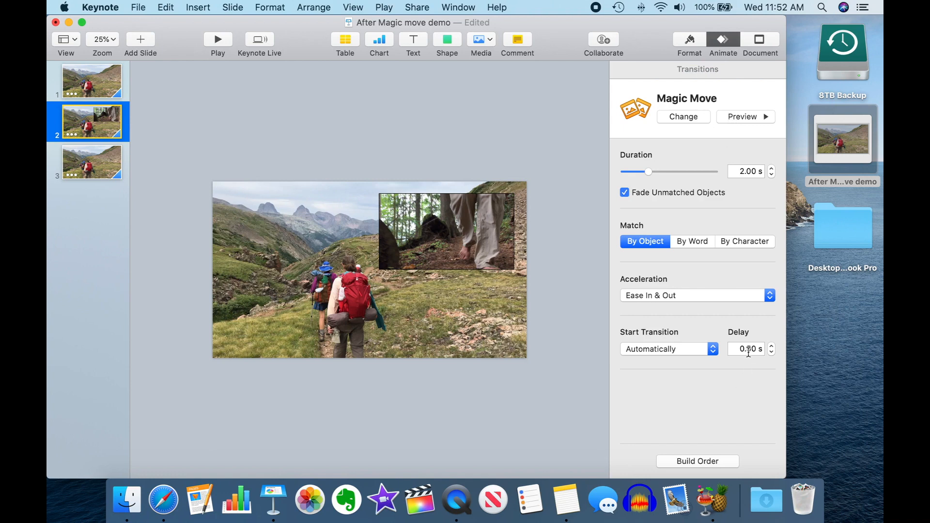
drag(735, 350, 764, 348)
text(5)
key(Return)
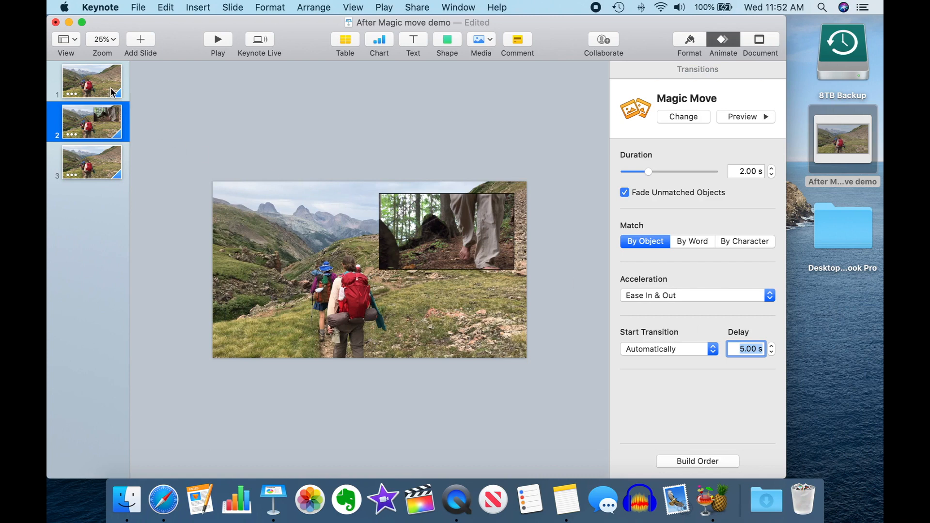
- Review the layout and transition settings of all three slides, and play the slideshow in a window from slide 1
click(93, 83)
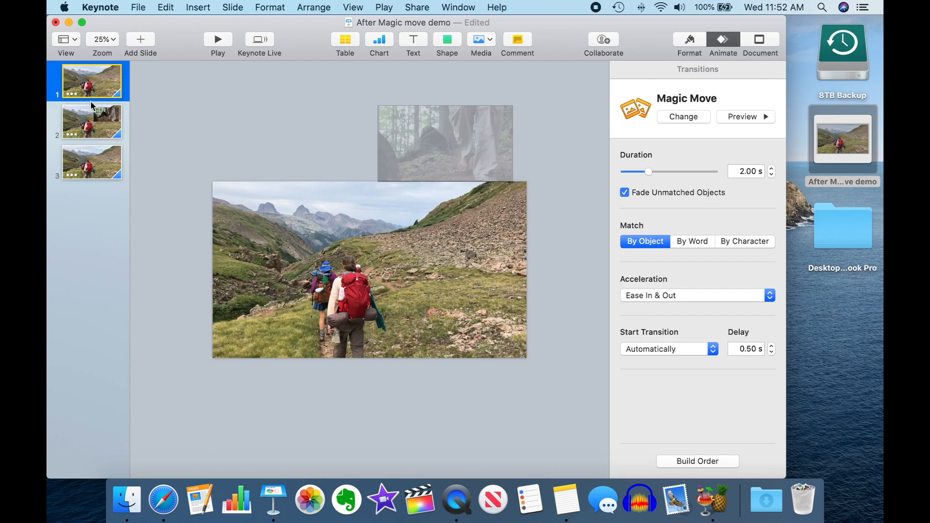
click(91, 122)
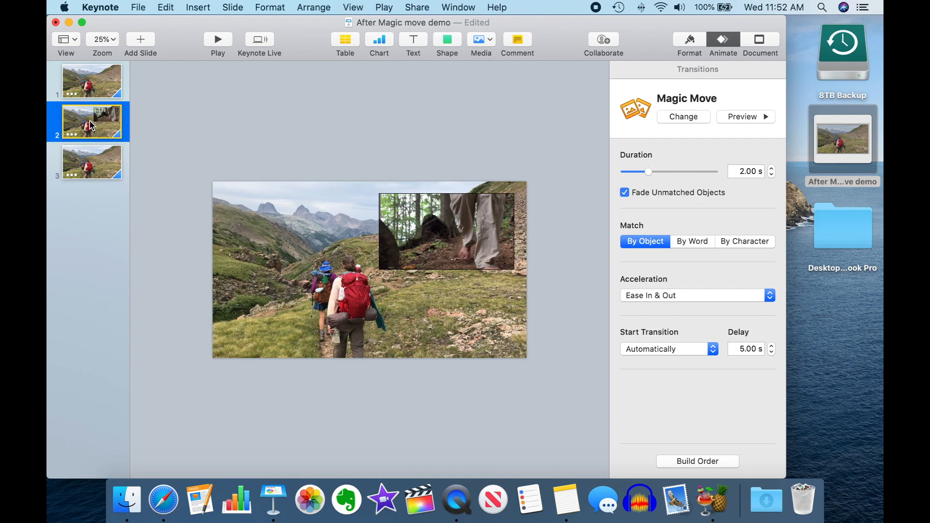
click(92, 162)
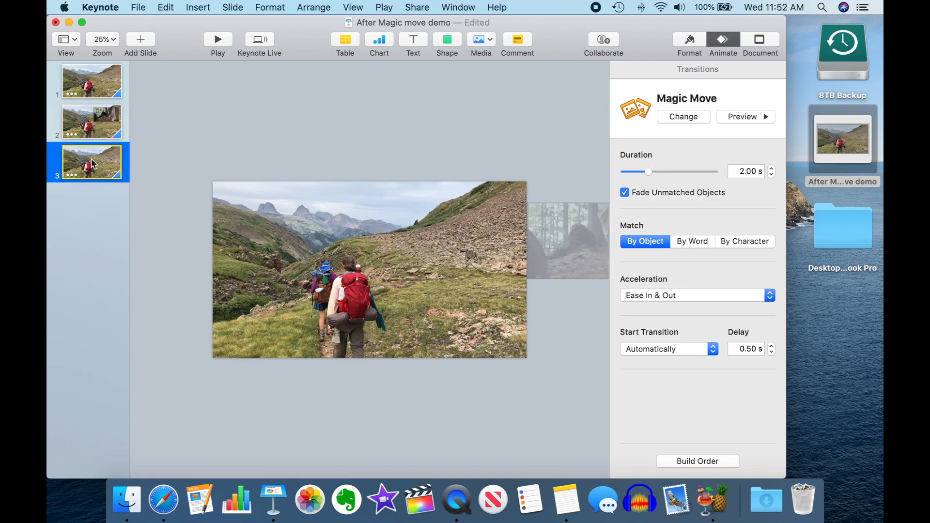
click(93, 83)
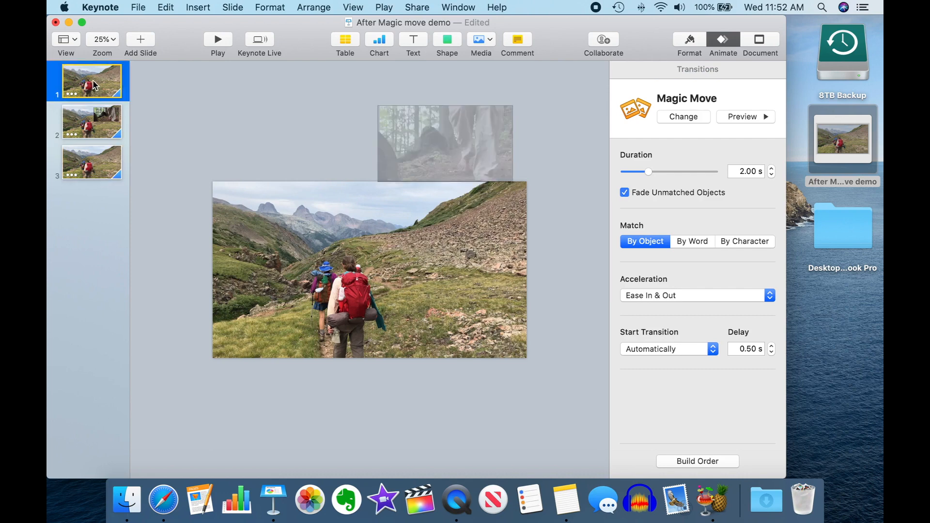
click(383, 8)
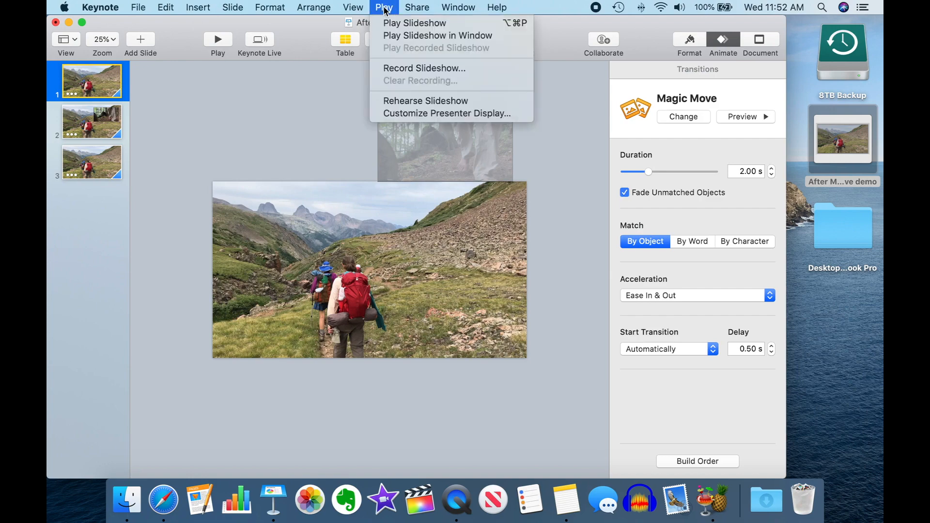
click(394, 34)
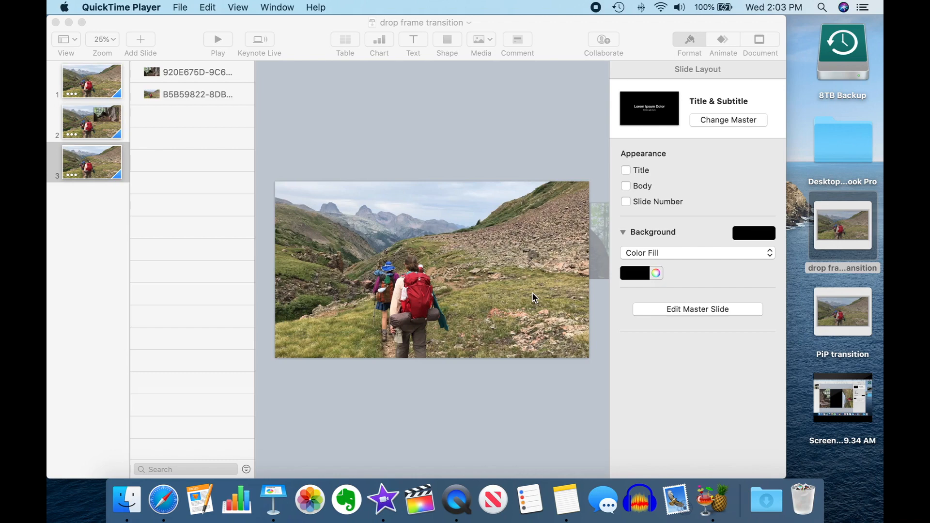
- Delete slides 2 and 3 from the drop frame transition presentation
click(532, 293)
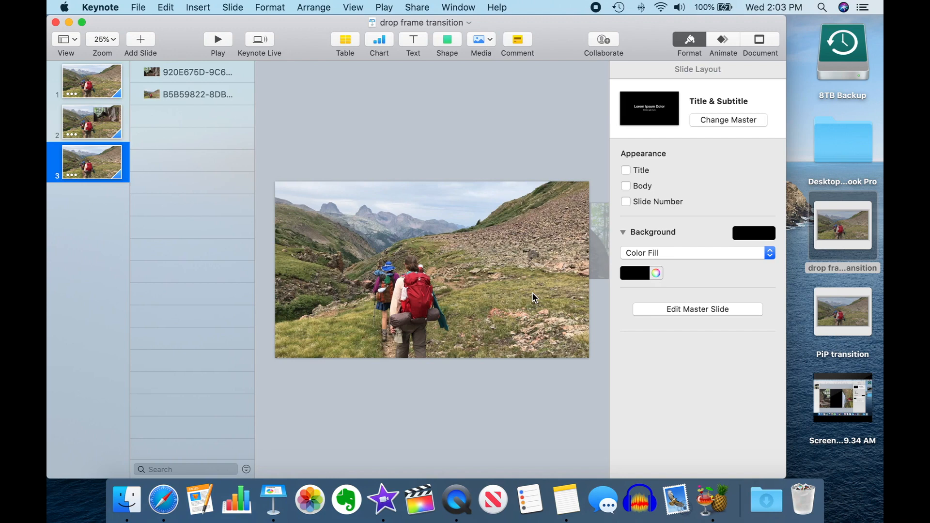
click(86, 124)
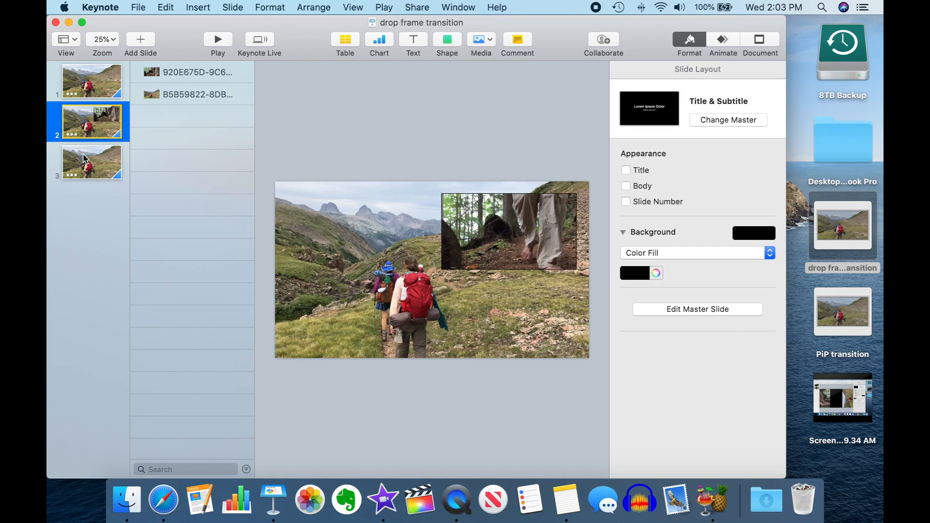
shift+click(83, 158)
key(Delete)
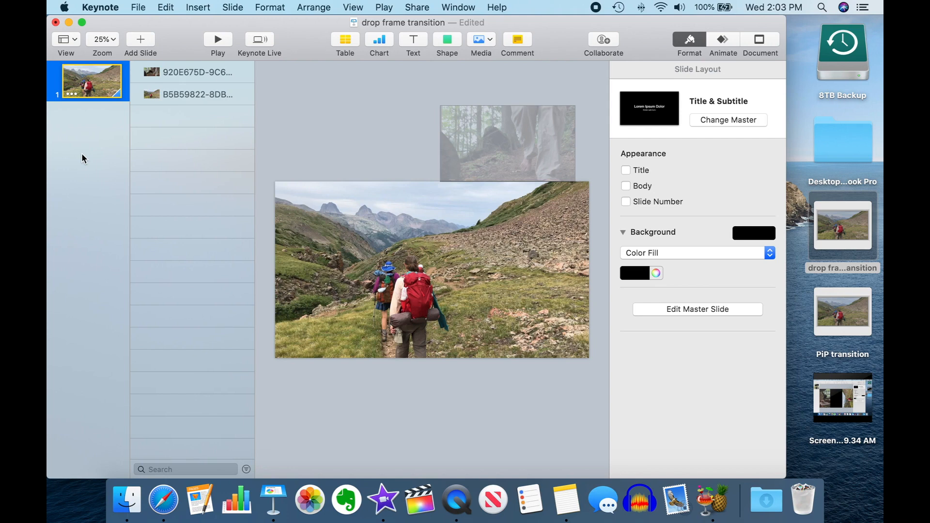
- Remove the forest movie's border and enlarge the movie to fill the whole slide, about 26.67 by 15 in
click(473, 148)
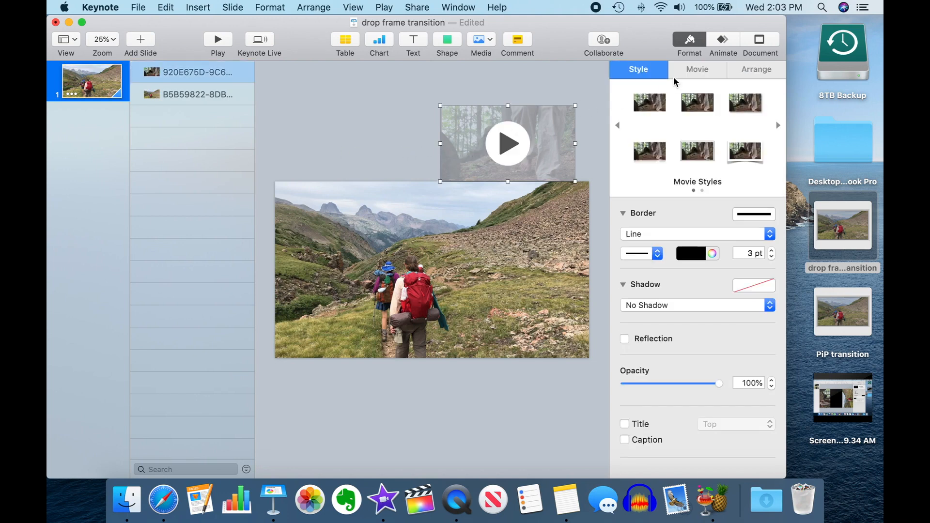
click(654, 106)
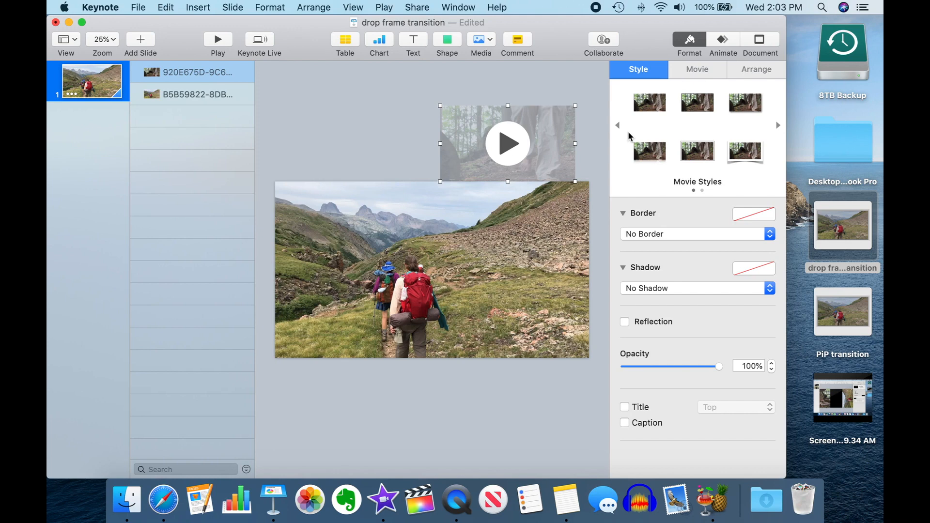
drag(544, 129, 380, 203)
drag(409, 258, 584, 368)
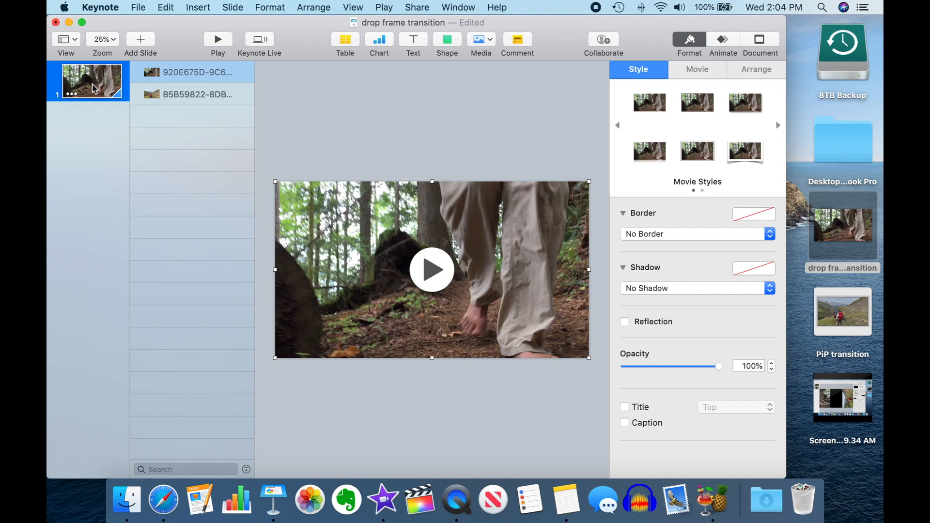
- Duplicate the slide with the full-frame forest movie
right_click(94, 88)
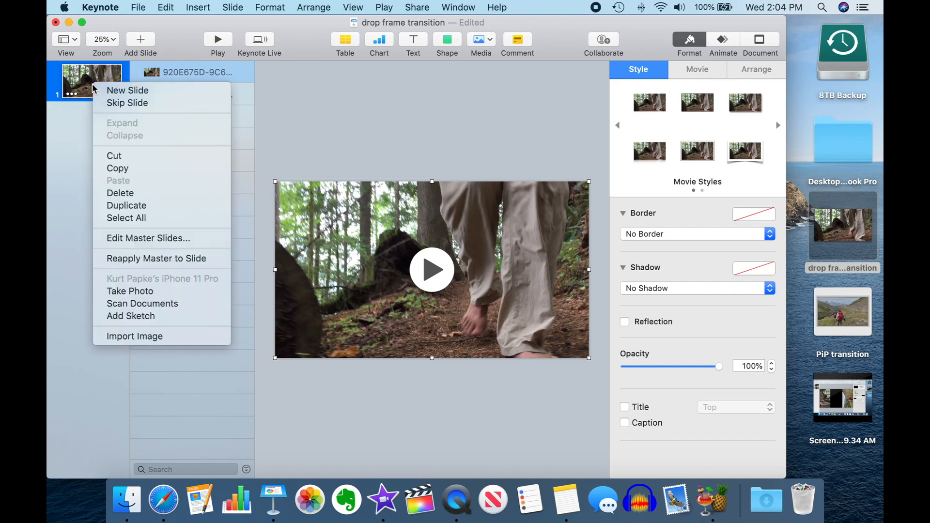
click(125, 206)
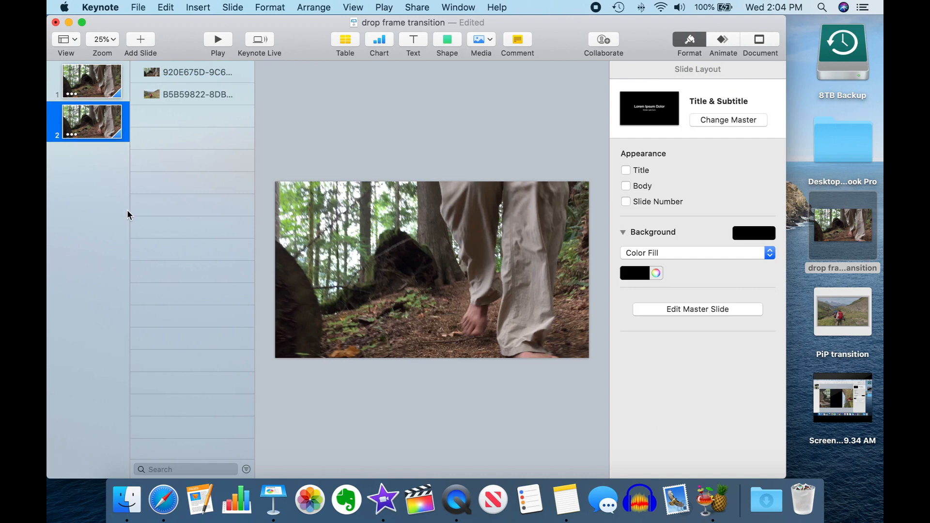
- Rotate slide 2's forest movie to 270° and move it directly below the slide at X 0 in, Y 15 in
click(398, 274)
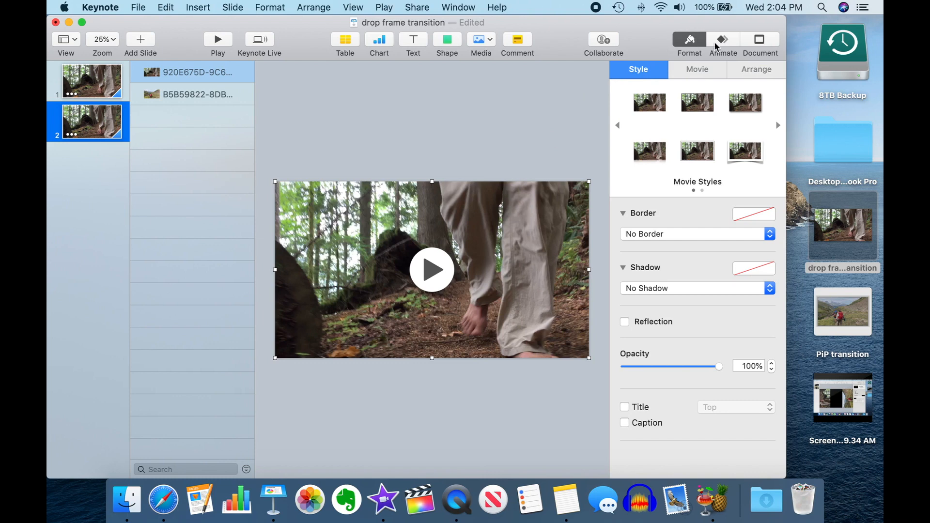
click(756, 71)
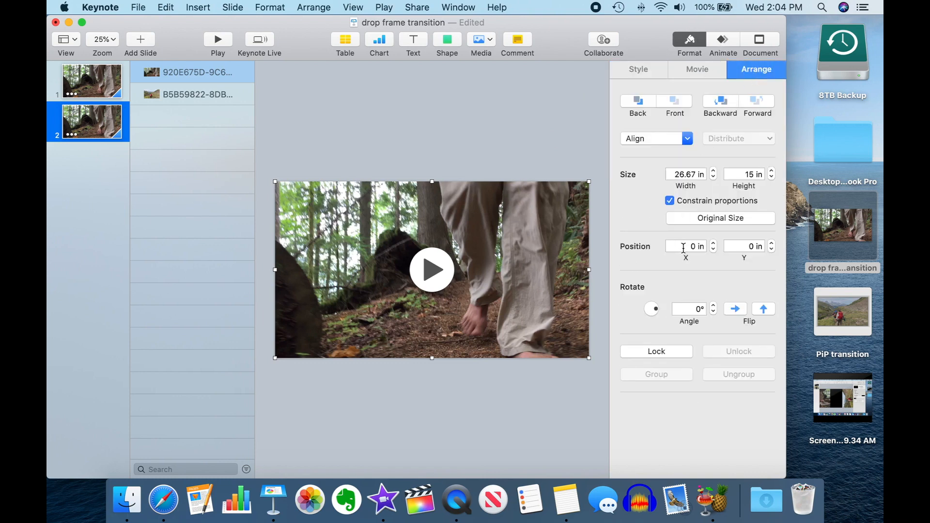
click(700, 247)
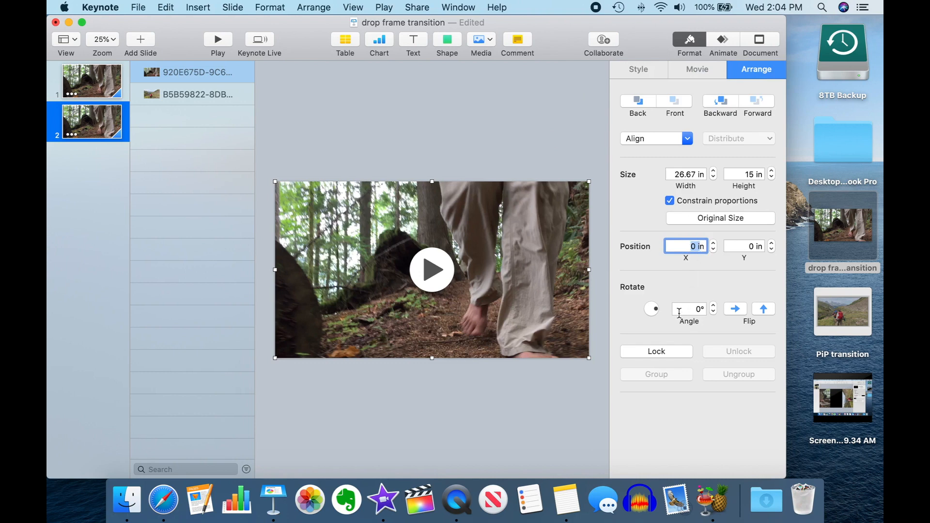
click(699, 309)
text(270)
key(Return)
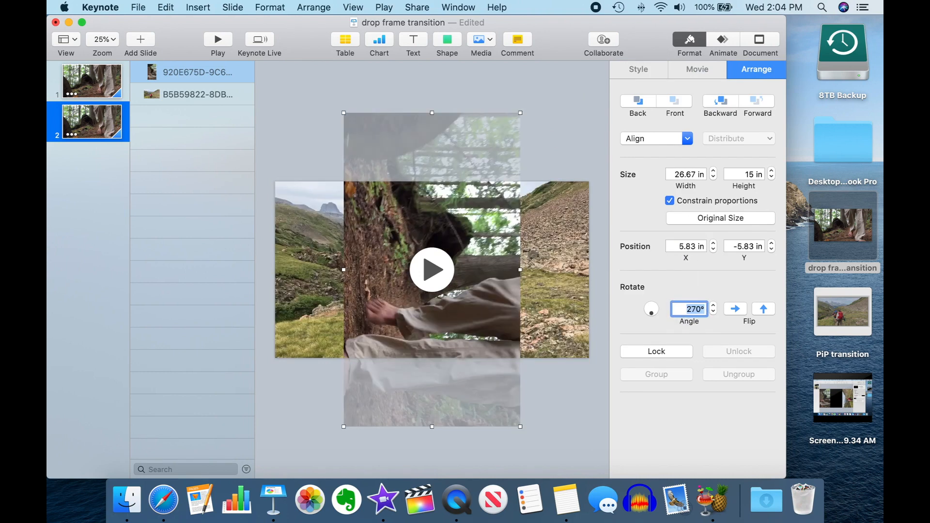
drag(405, 129, 333, 378)
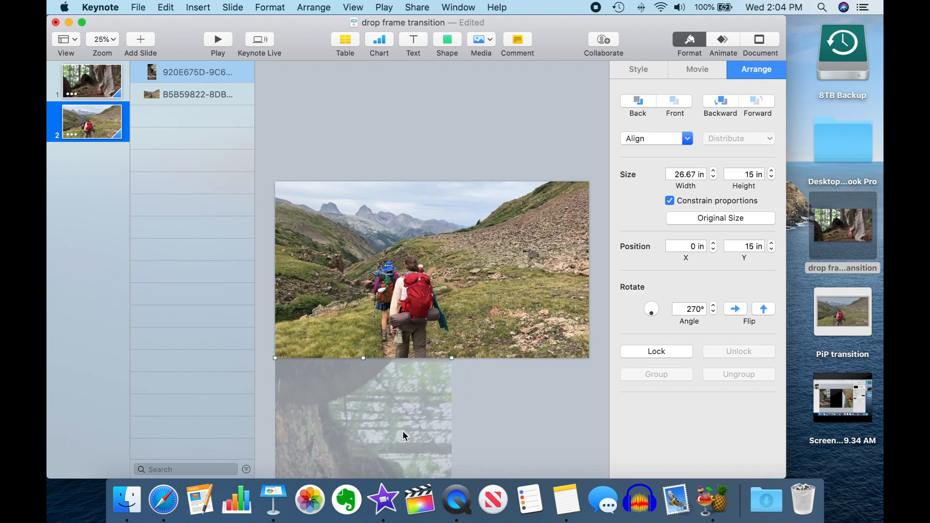
- Set slide 1's Magic Move transition to Ease Out acceleration with a delay of 0 seconds
click(88, 79)
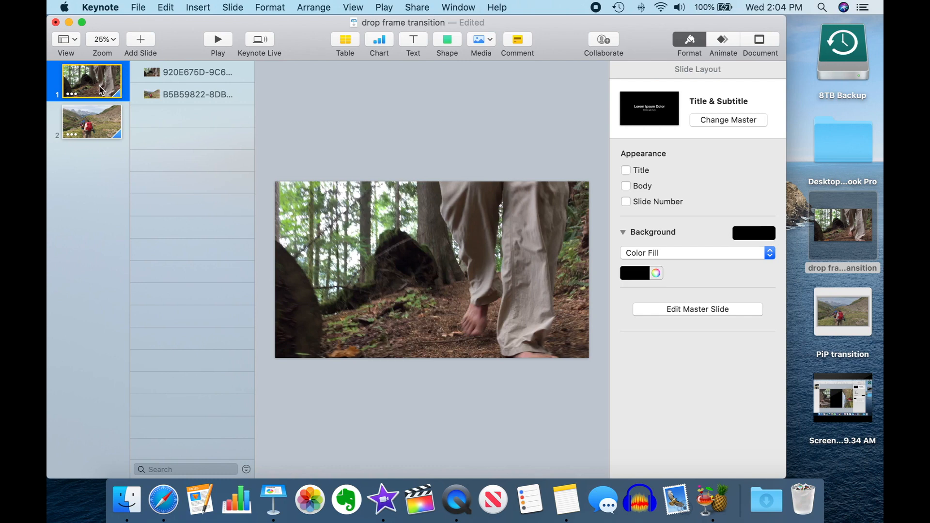
click(731, 43)
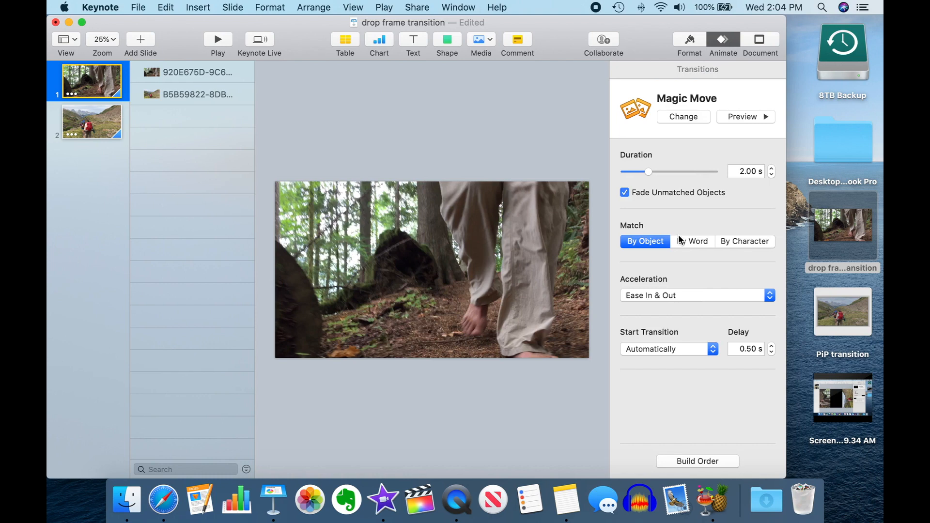
click(770, 296)
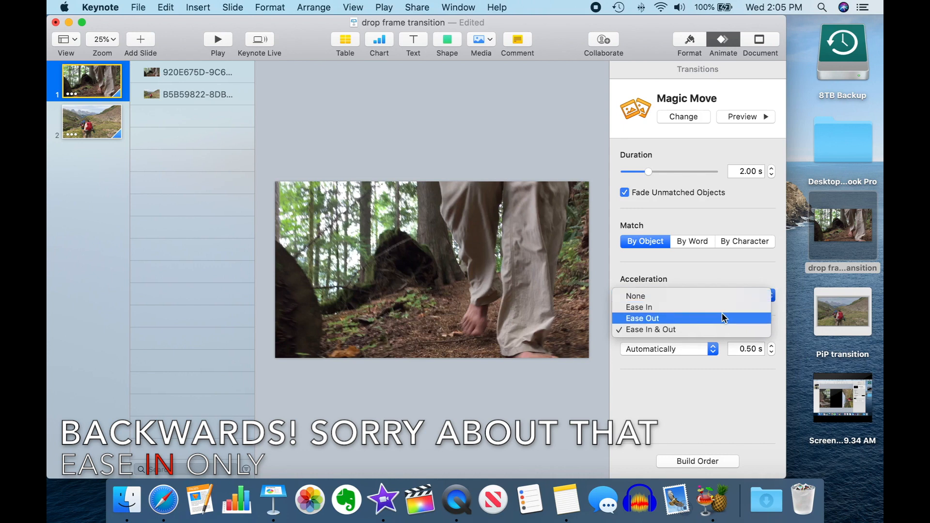
click(721, 318)
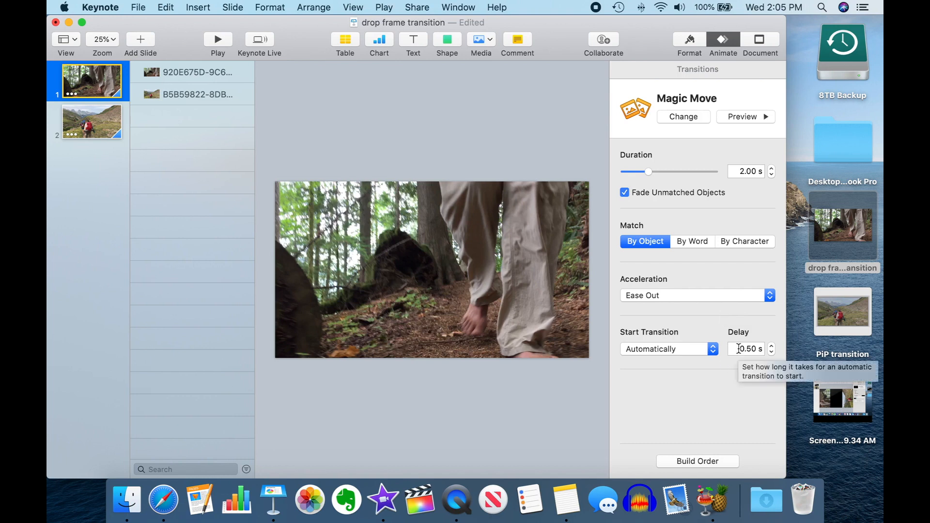
drag(738, 348, 764, 348)
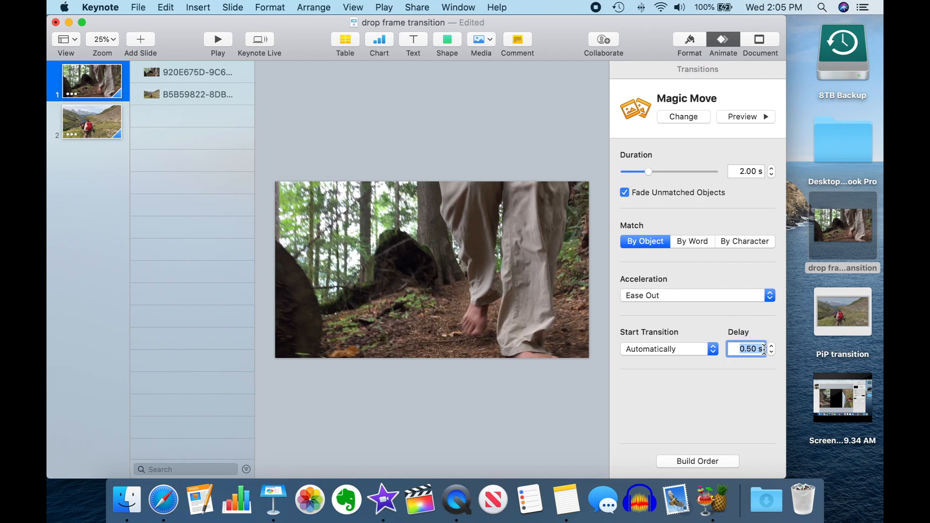
text(0)
- Examine the two stacked movies on slide 1 by alternating between them in the object list
click(73, 39)
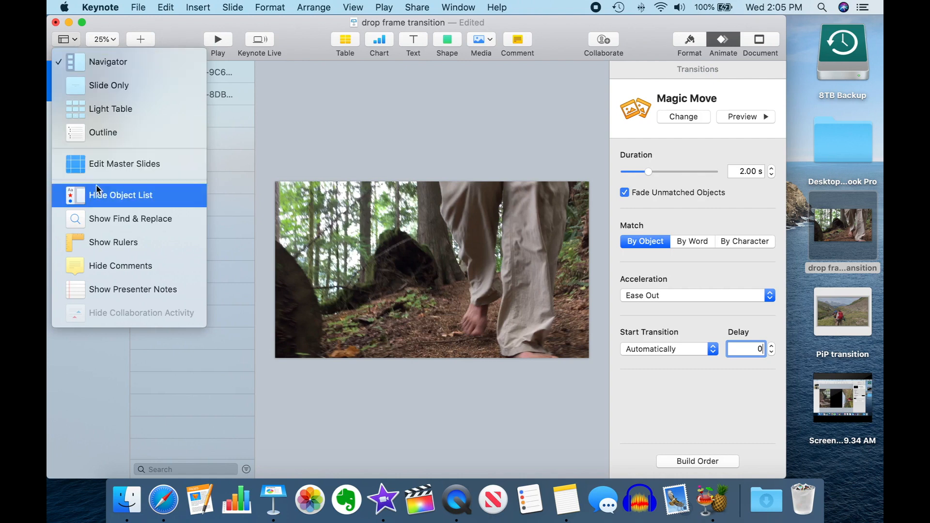
click(69, 42)
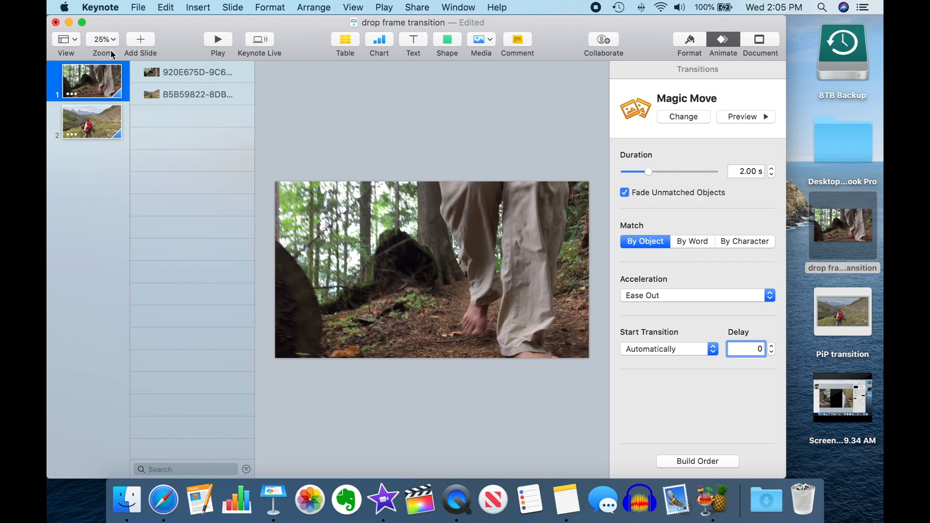
click(167, 70)
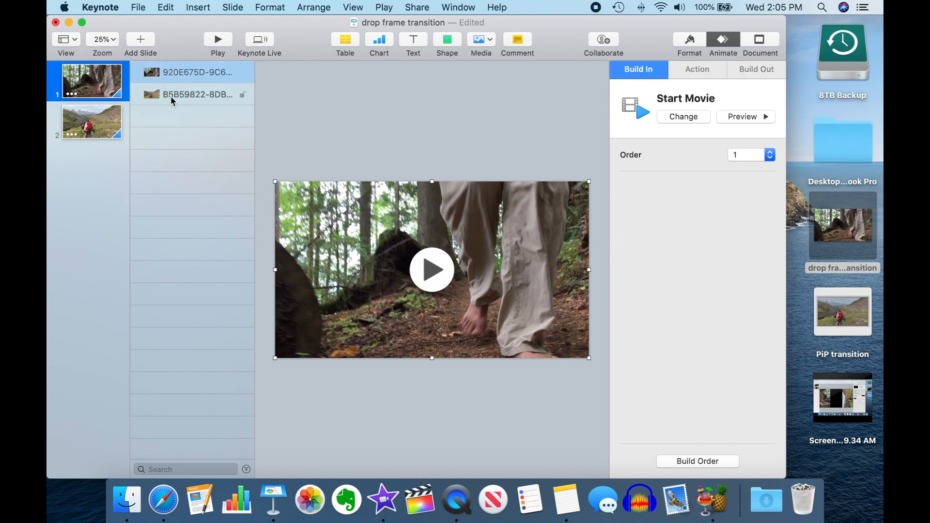
click(170, 96)
click(173, 82)
click(174, 91)
click(173, 73)
- Delay the Start Movie build of slide 1's hiking movie by 4 seconds in the build order
click(174, 89)
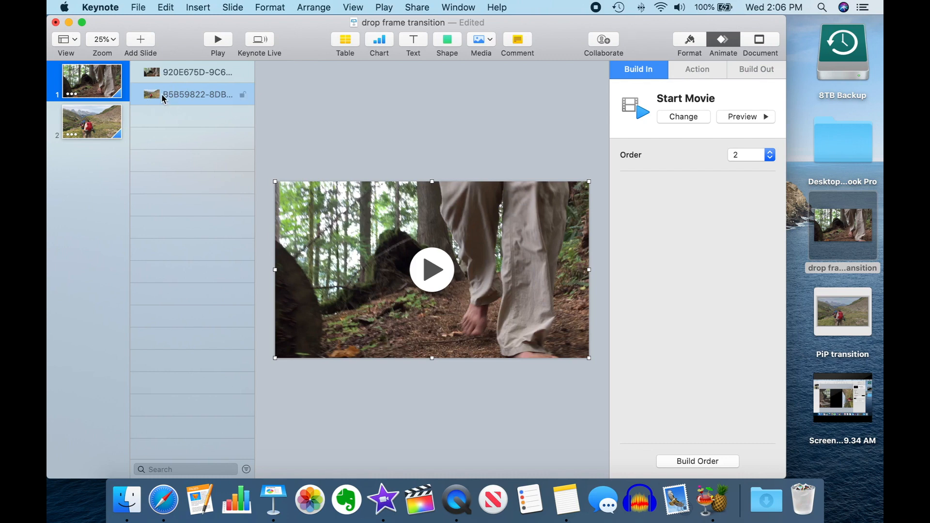
click(699, 463)
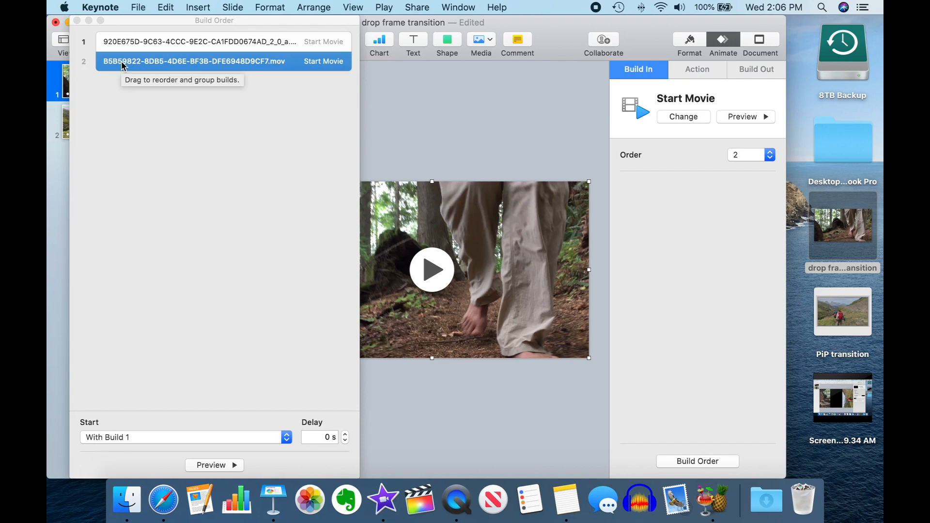
click(321, 436)
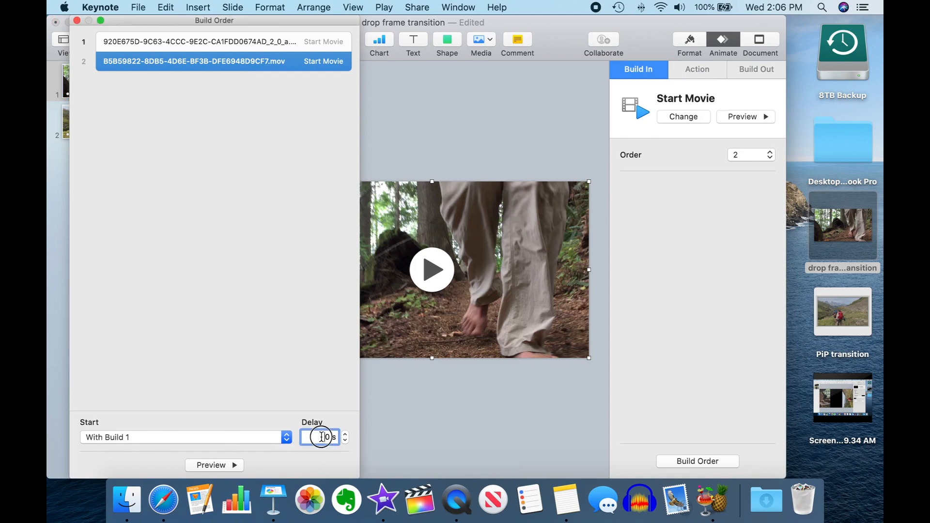
text(4)
key(Return)
click(283, 364)
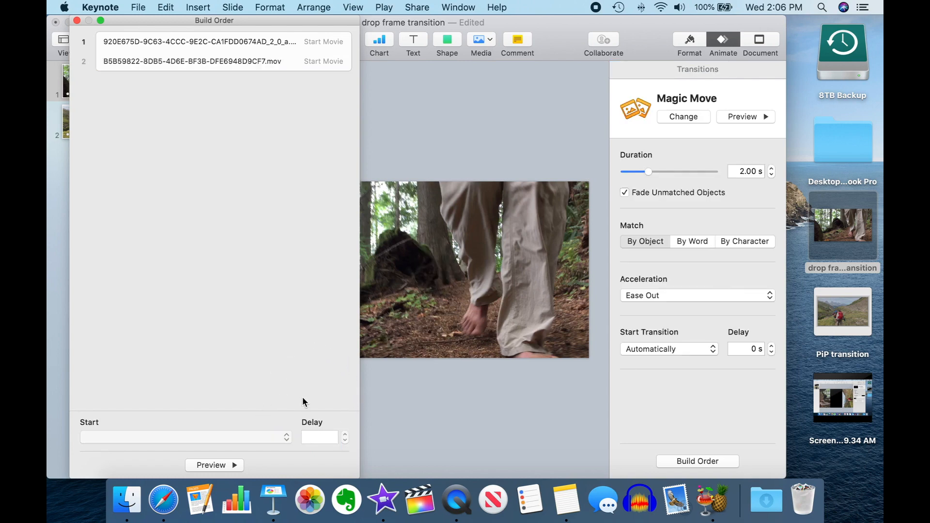
click(186, 61)
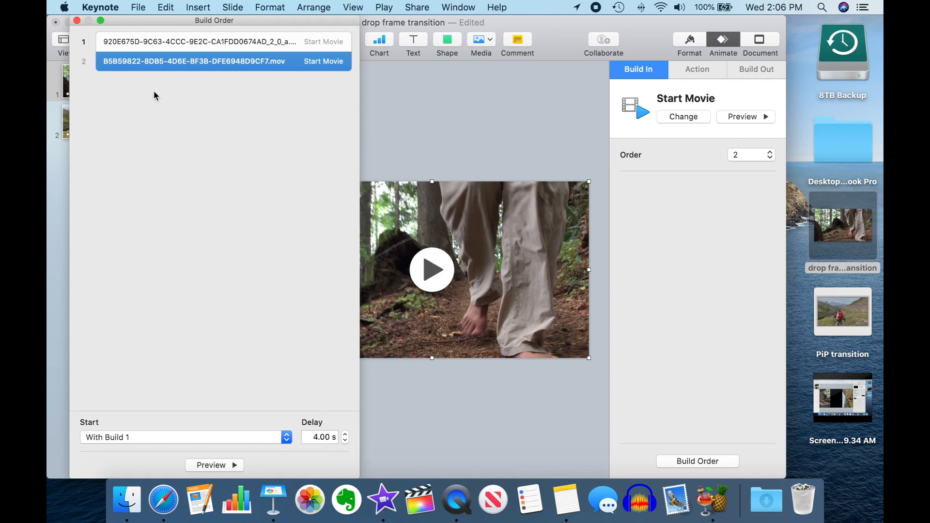
click(76, 21)
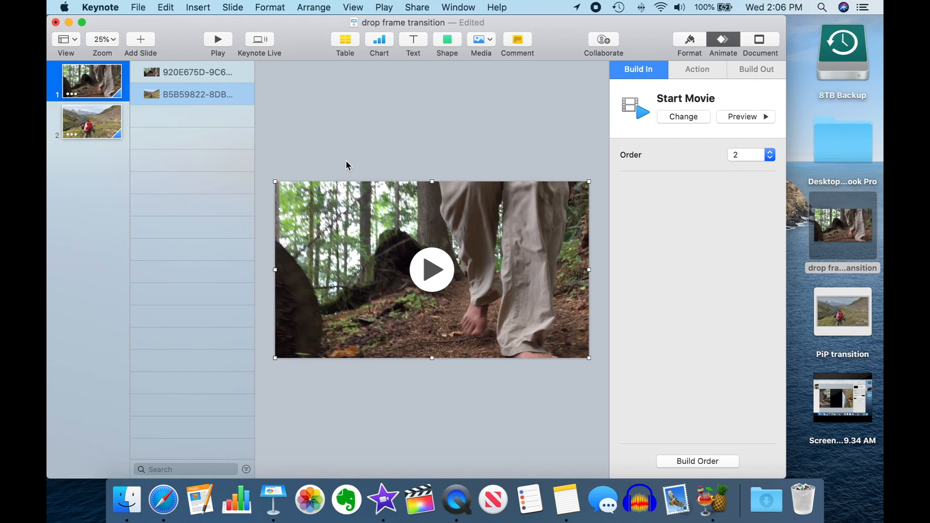
- Play the drop frame transition slideshow in a window
click(382, 8)
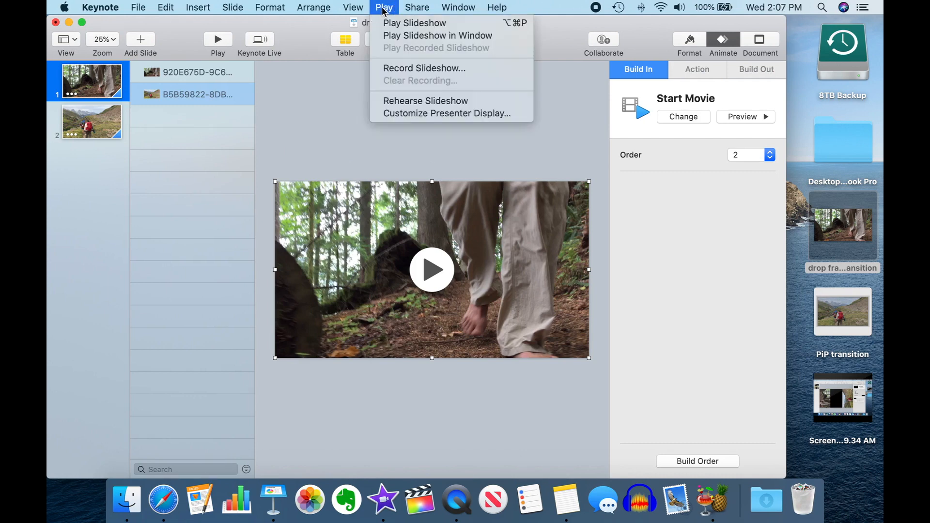
click(396, 36)
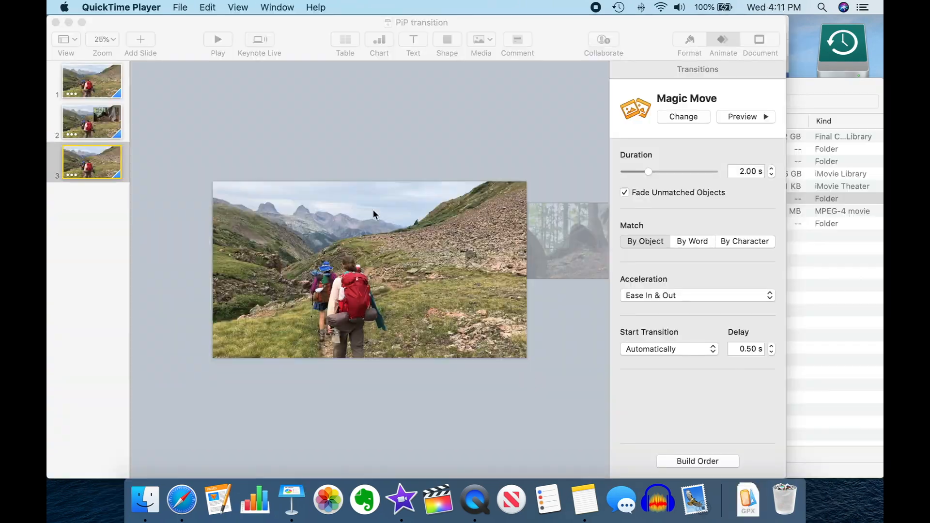
- Set up a movie export of the PiP transition presentation with 0 seconds for next slide and next build, at 1080p resolution
click(106, 85)
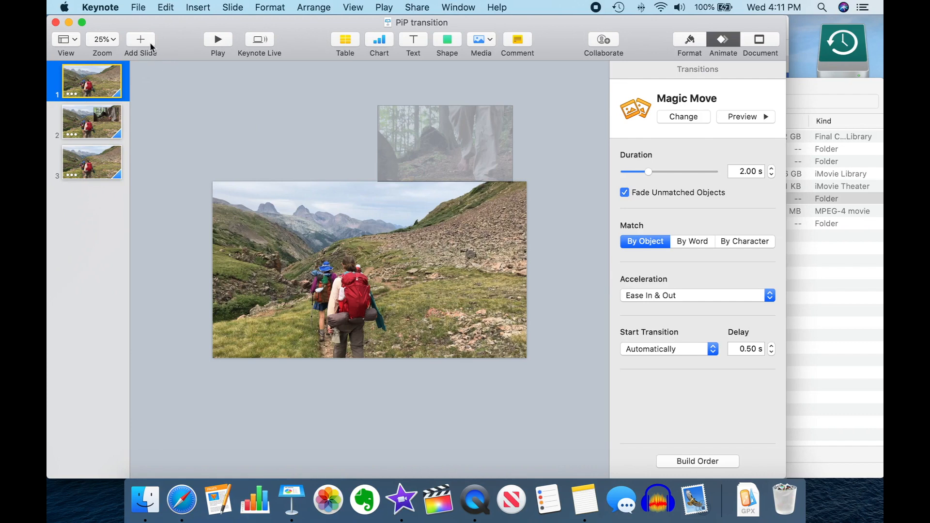
click(139, 7)
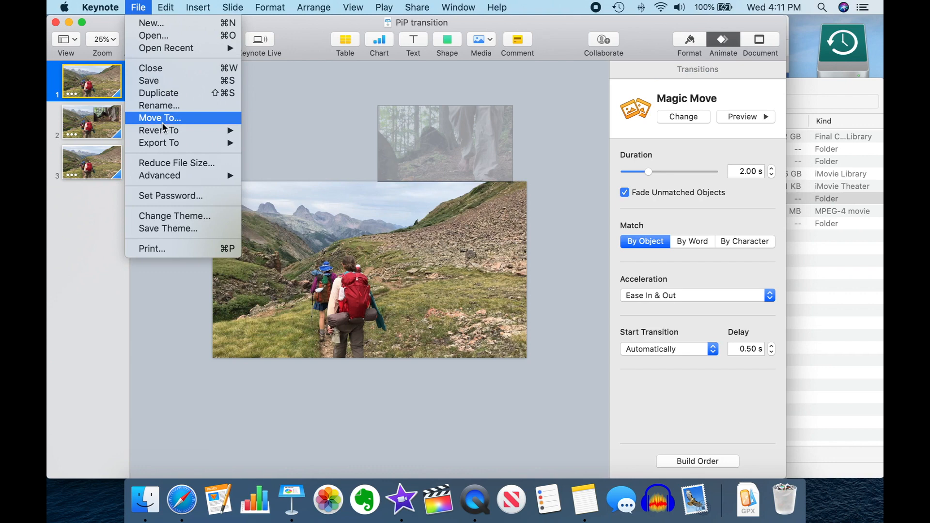
mouse_move(164, 147)
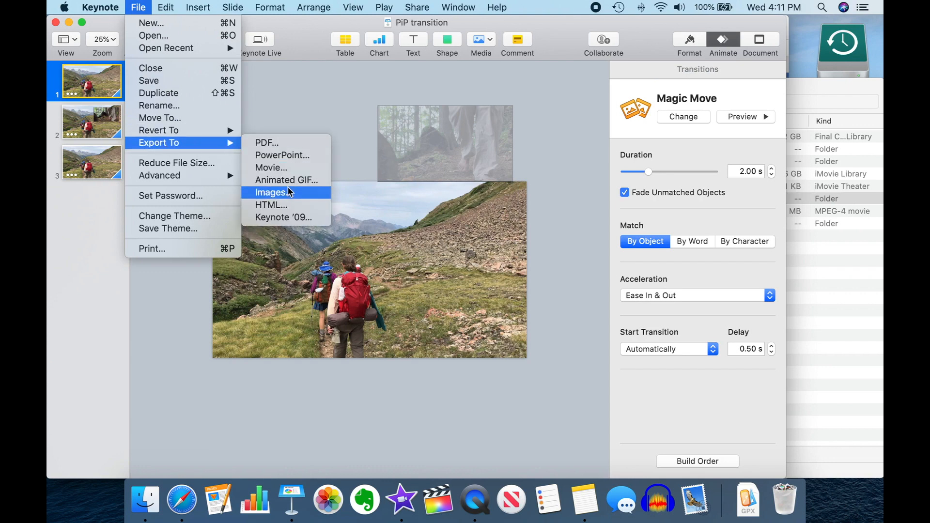
click(288, 168)
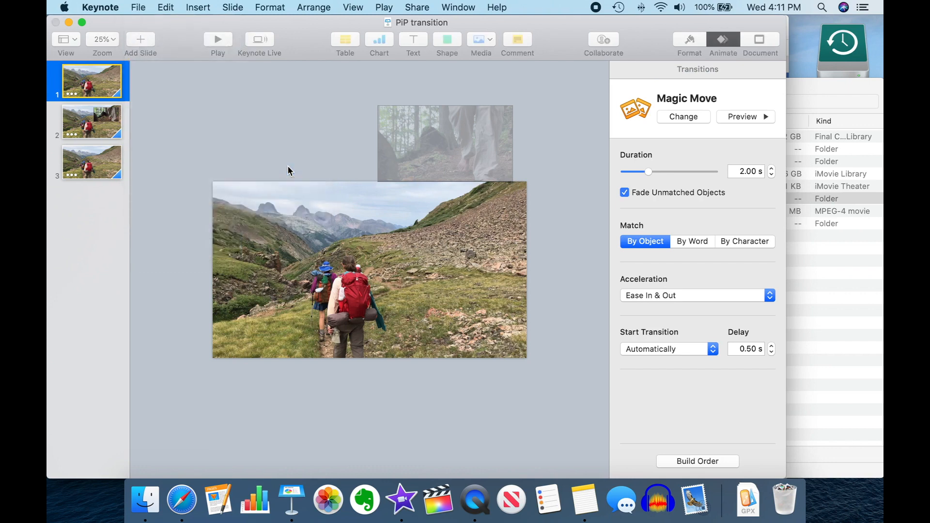
double_click(387, 199)
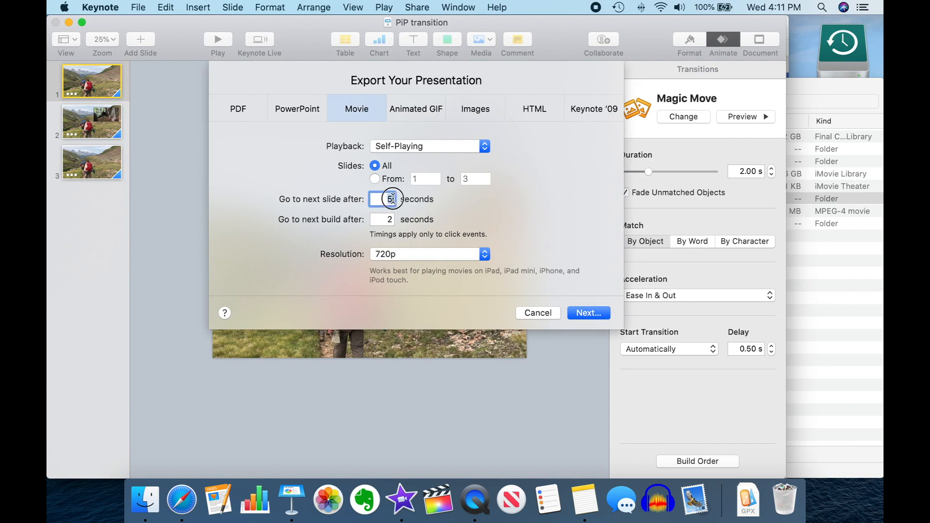
text(0)
key(Tab)
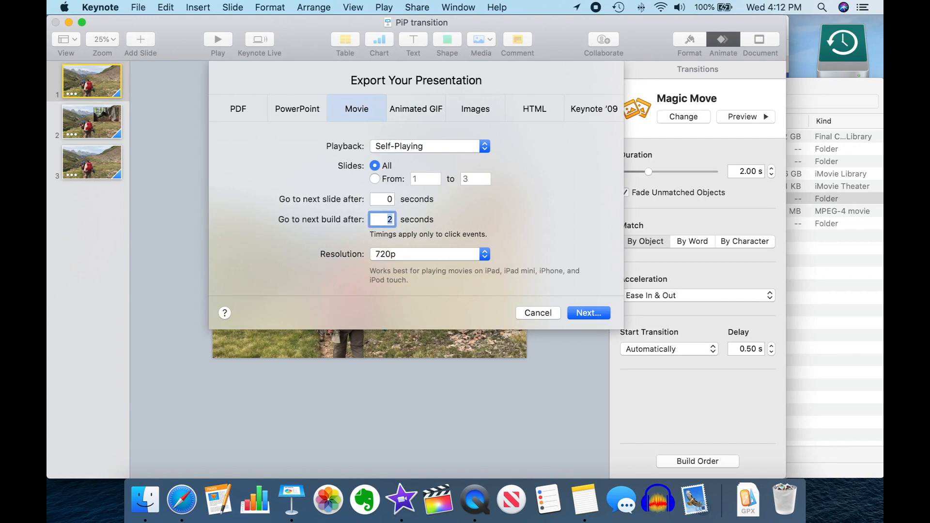
text(0)
key(Tab)
click(485, 255)
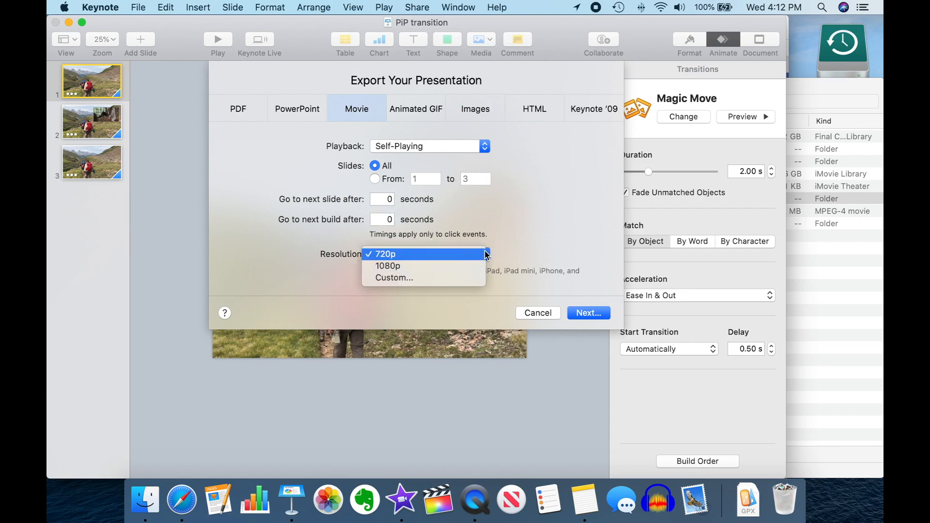
click(477, 268)
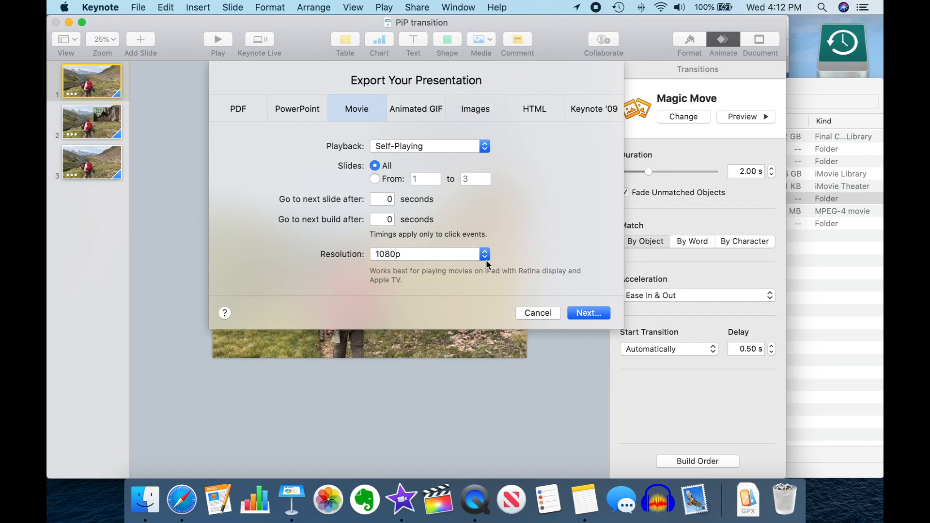
- Export the movie as PiP transition into the Movies folder
click(603, 317)
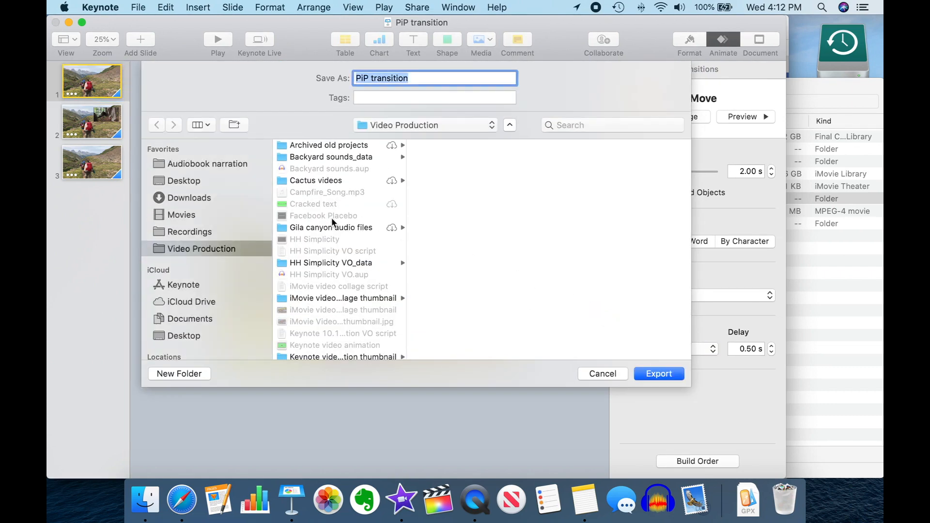
click(196, 220)
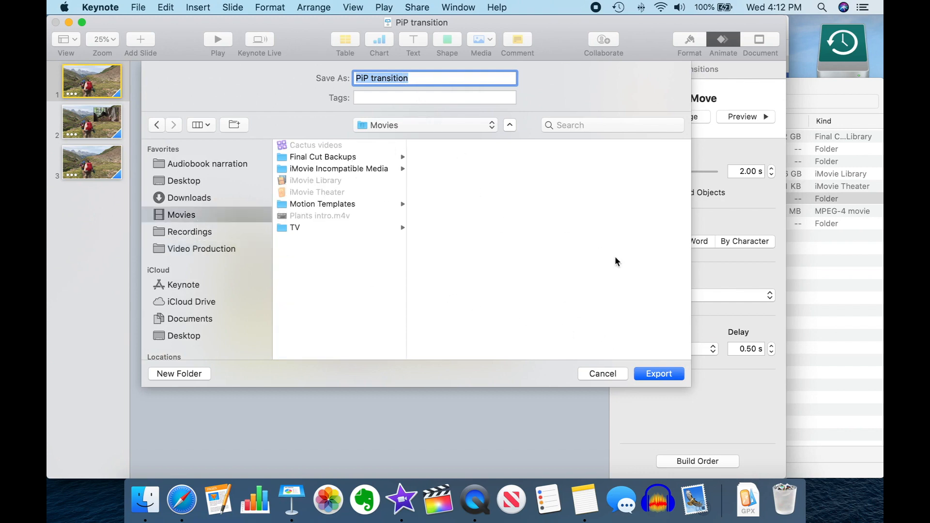
click(666, 375)
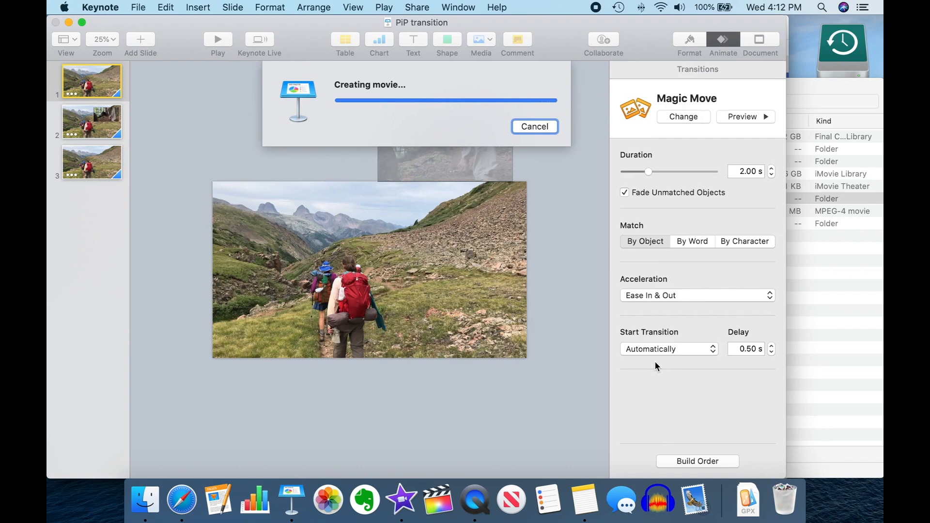
- Minimize the presentation and locate the exported PiP transition movie in Finder's Movies folder
click(70, 23)
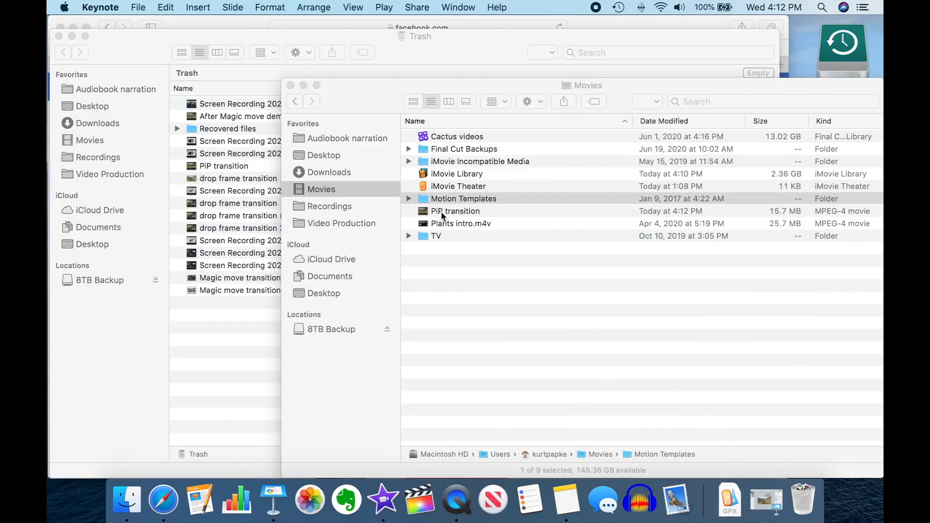
key(super+Tab)
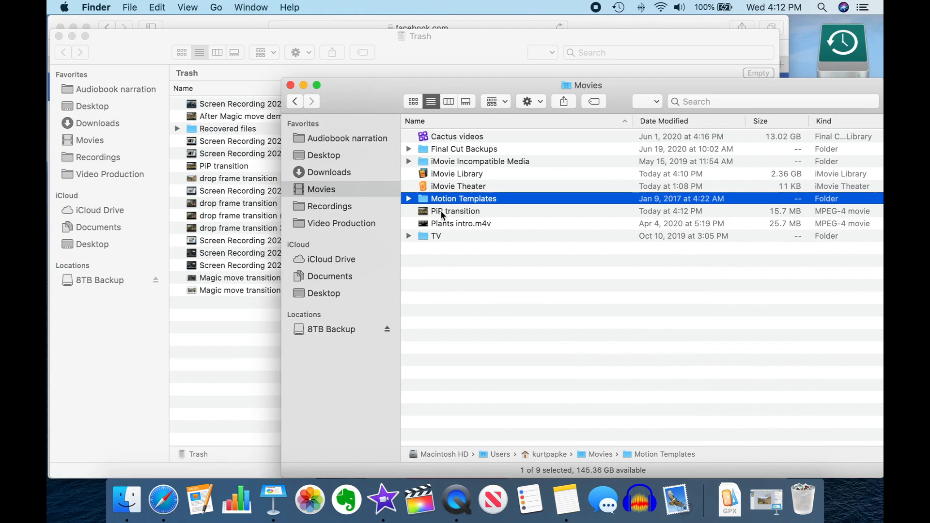
click(441, 212)
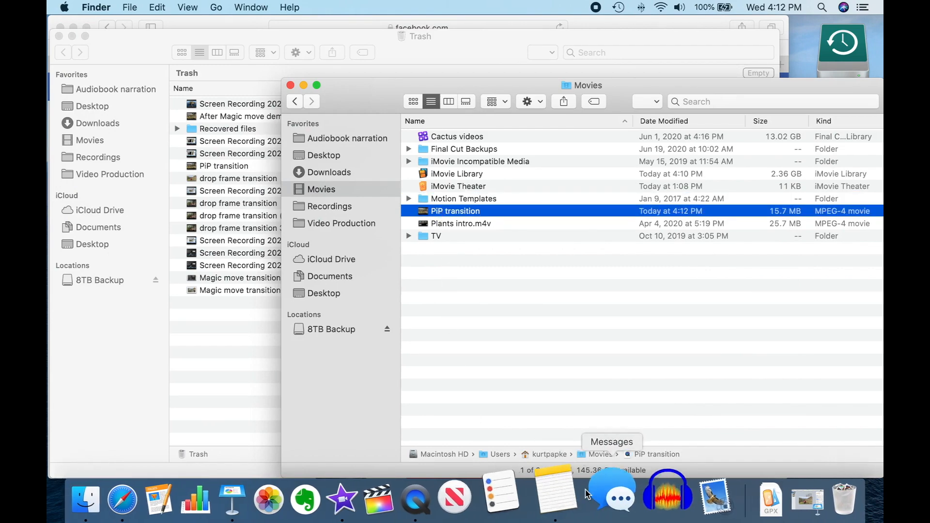
- Switch to iMovie and import the PiP transition movie from the user's Movies folder into the Shared event
click(394, 492)
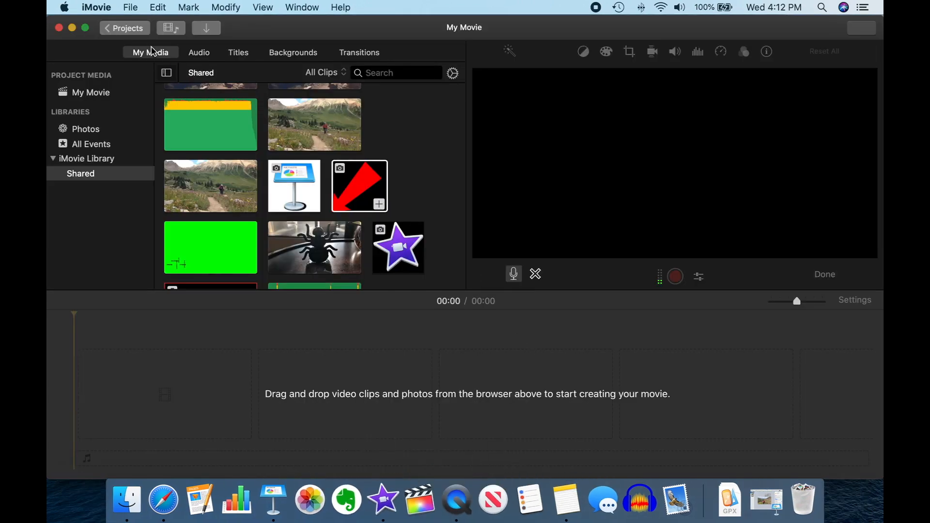
click(209, 30)
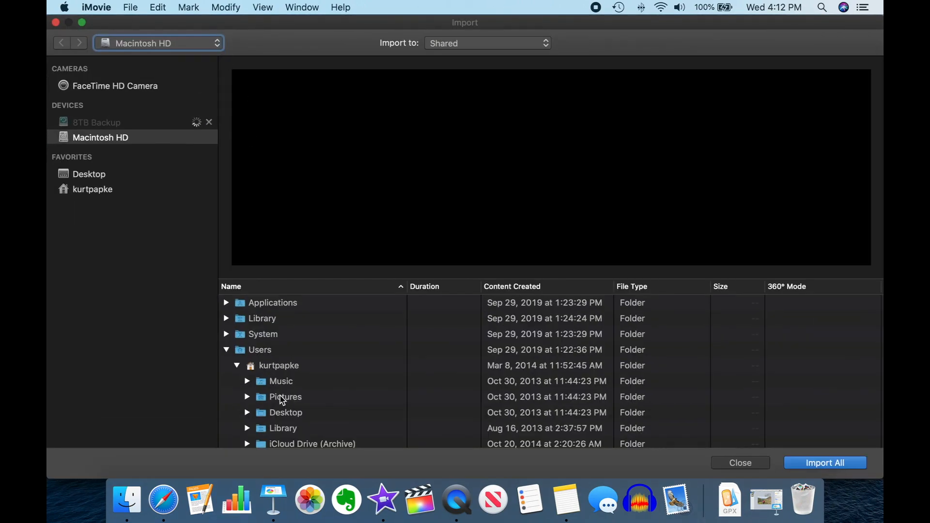
click(247, 397)
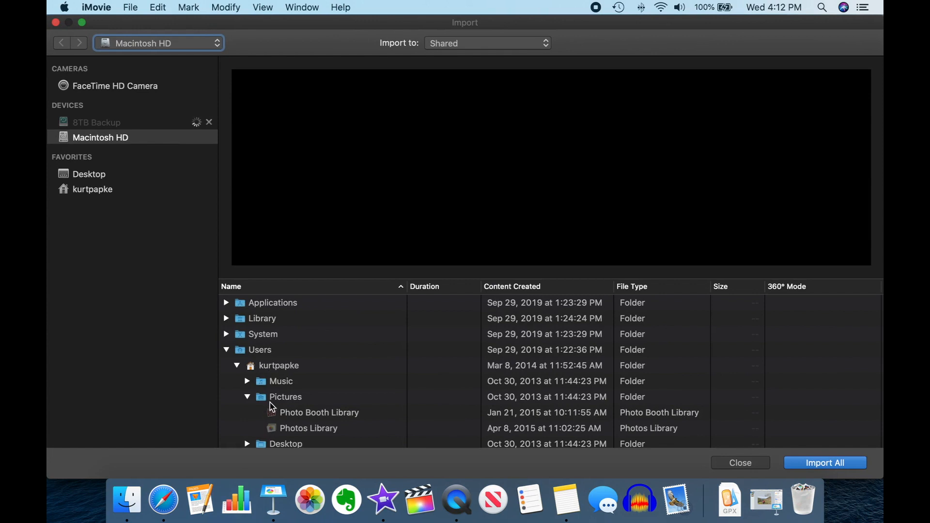
click(248, 397)
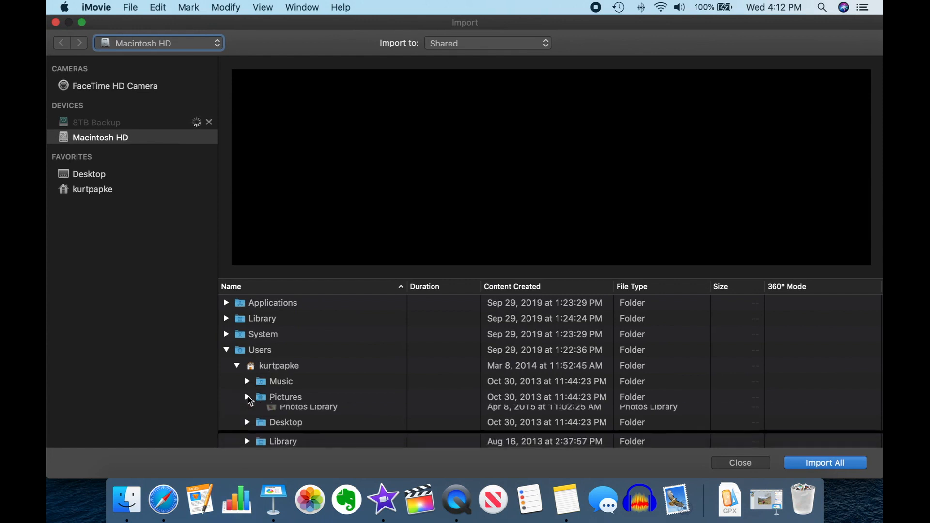
scroll(249, 399, down, 3)
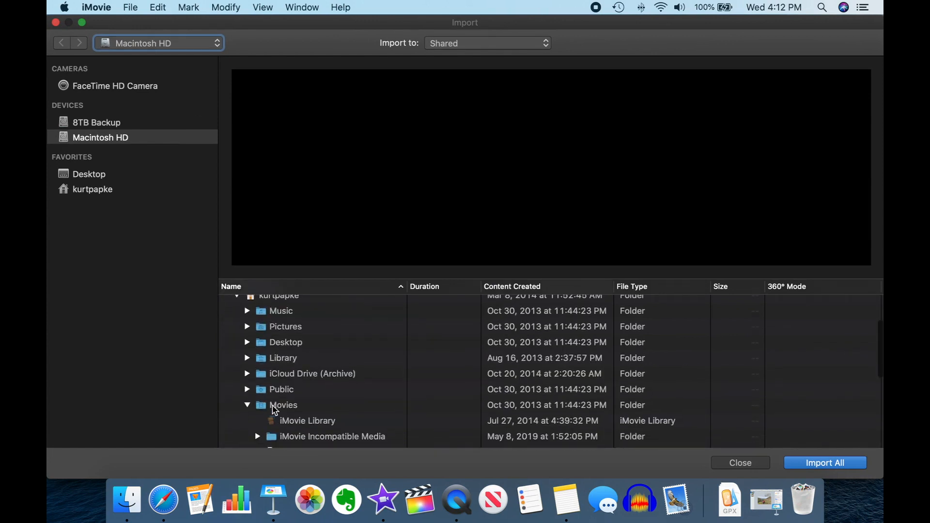
scroll(271, 409, down, 3)
scroll(283, 417, down, 2)
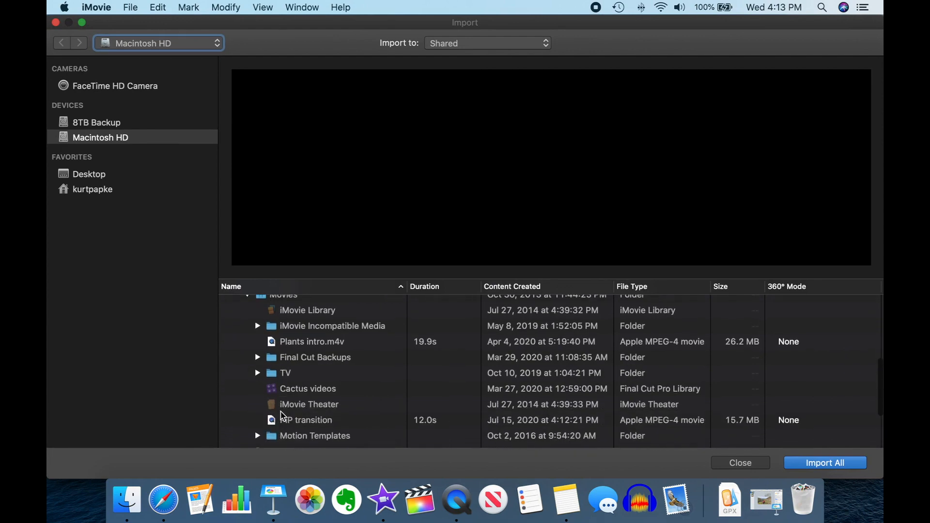
scroll(283, 416, down, 1)
click(284, 400)
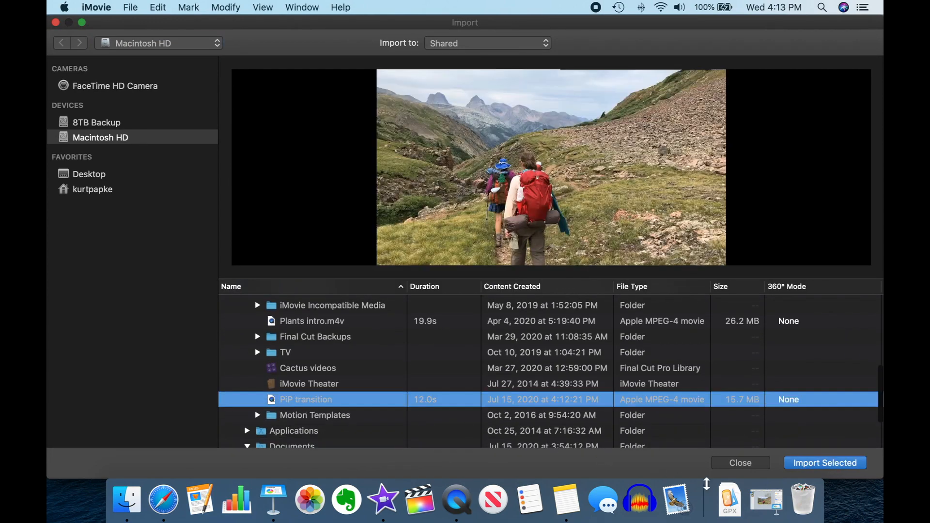
click(818, 464)
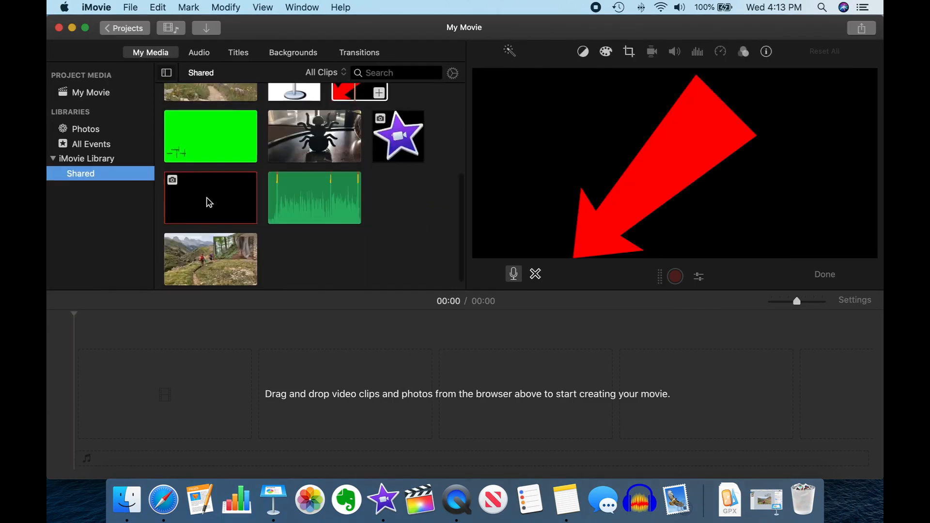
- Add the imported PiP transition clip to the empty My Movie timeline and play it back from the start
scroll(207, 198, down, 8)
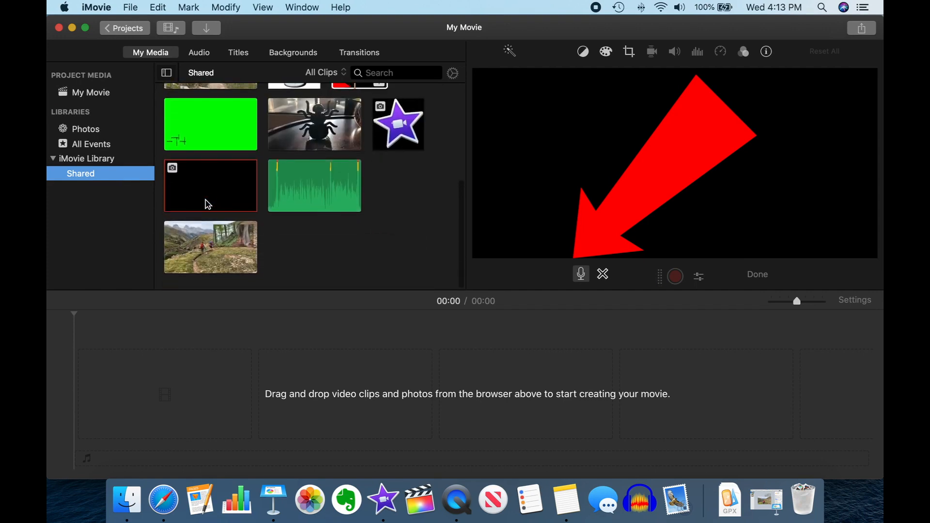
drag(207, 249, 102, 382)
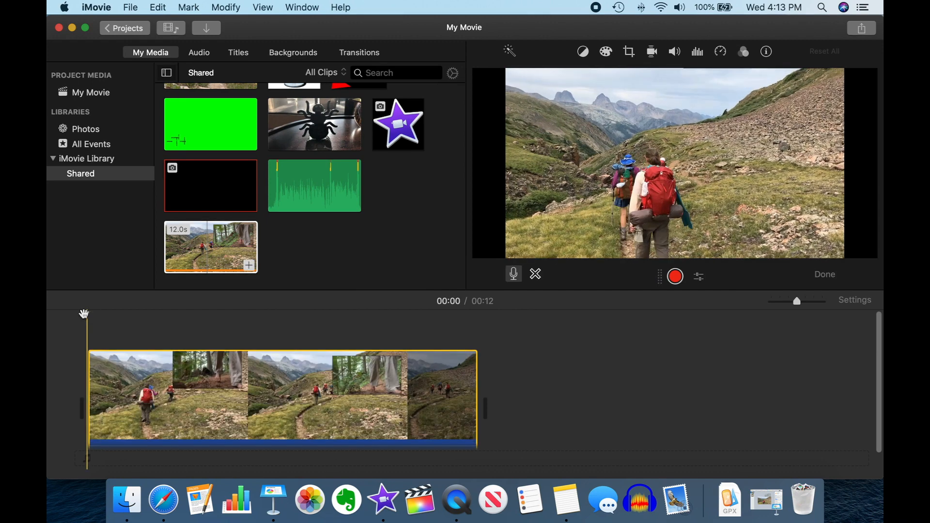
key(space)
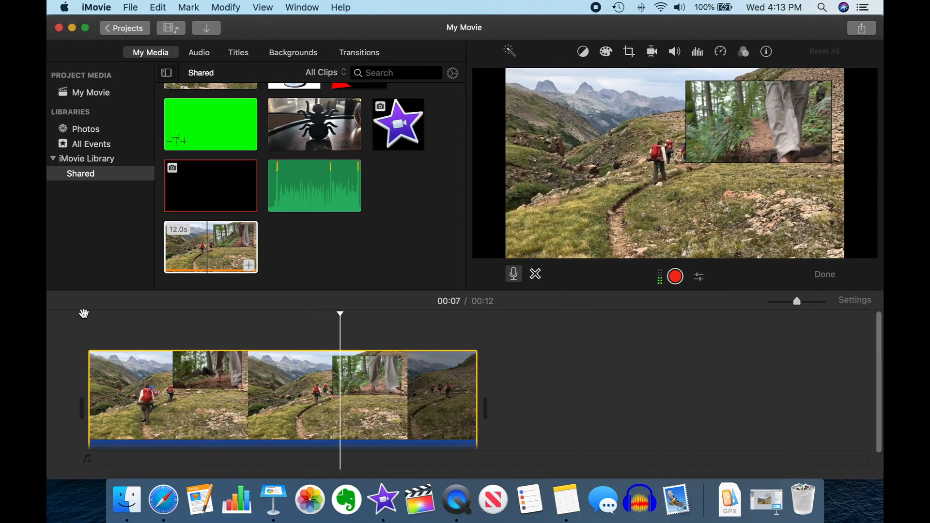
key(space)
scroll(172, 373, down, 1)
scroll(172, 373, down, 3)
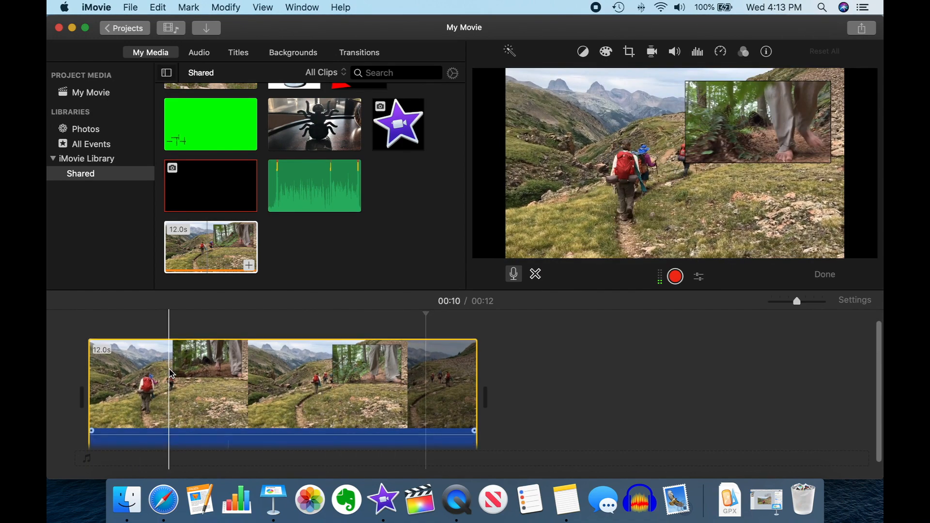
scroll(172, 373, up, 2)
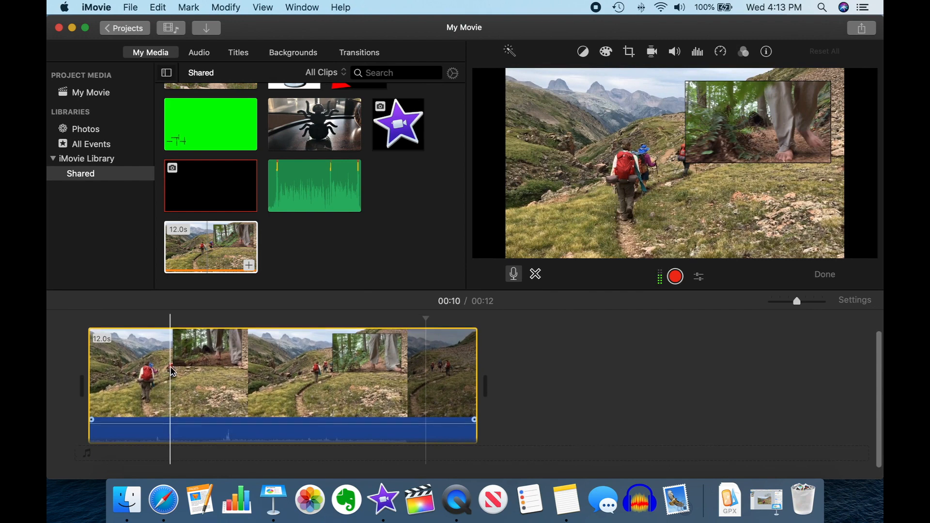